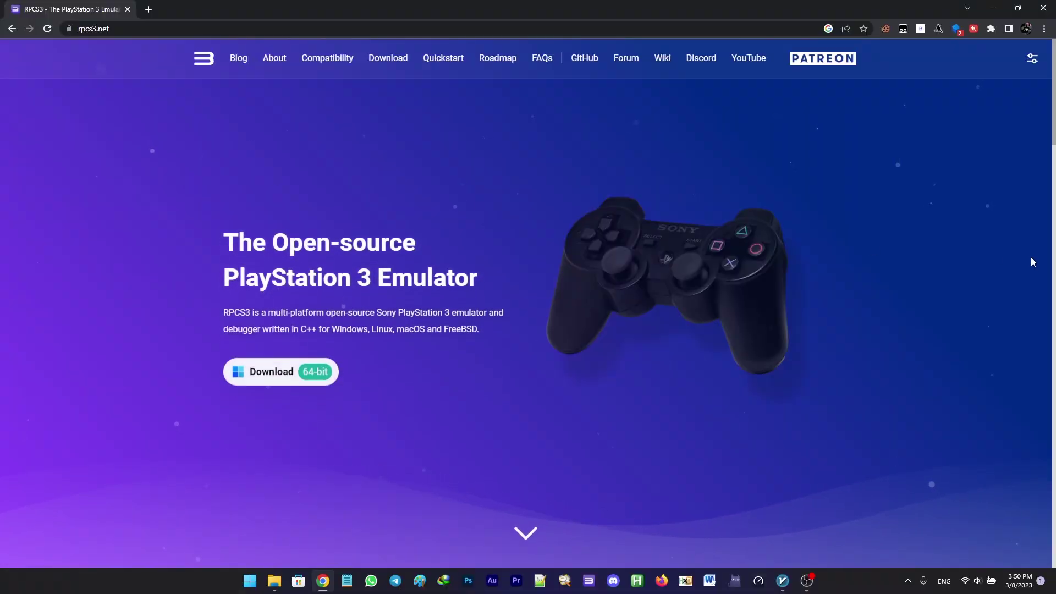
- Download the latest Windows build of RPCS3 from its download page and open the downloaded archive
click(283, 377)
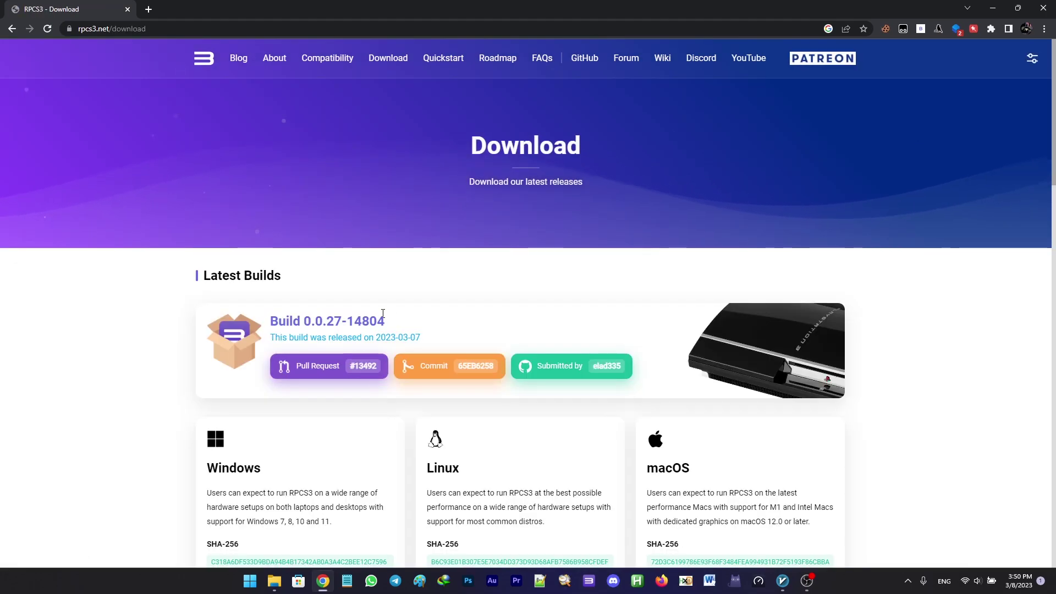
scroll(384, 313, down, 5)
scroll(380, 314, up, 1)
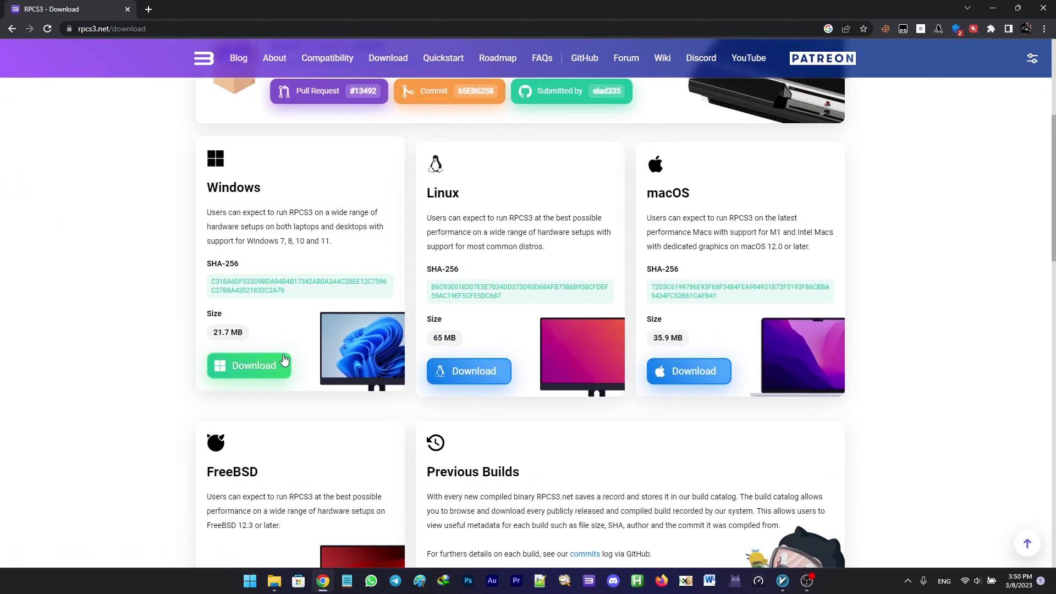
click(268, 370)
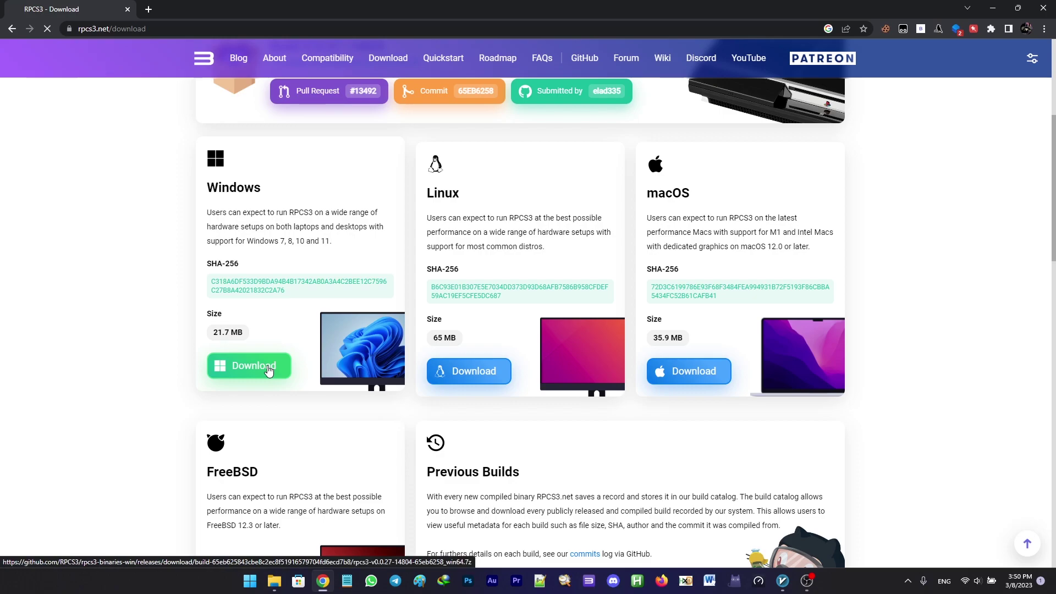
click(540, 336)
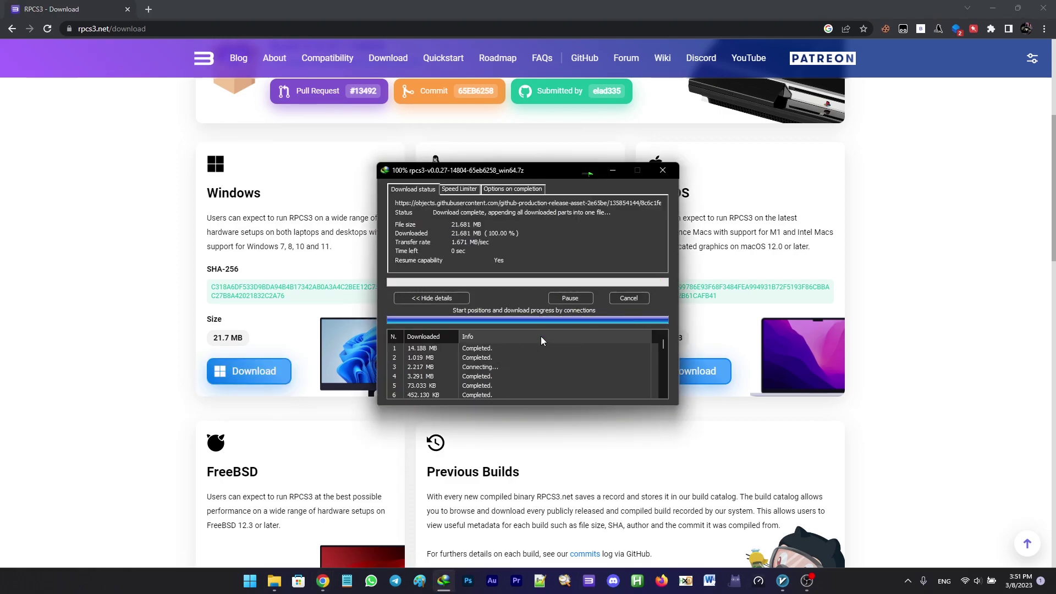
click(551, 327)
- Create a folder named RPCS3 inside the EM folder on drive E and open it
key(ctrl+shift+n)
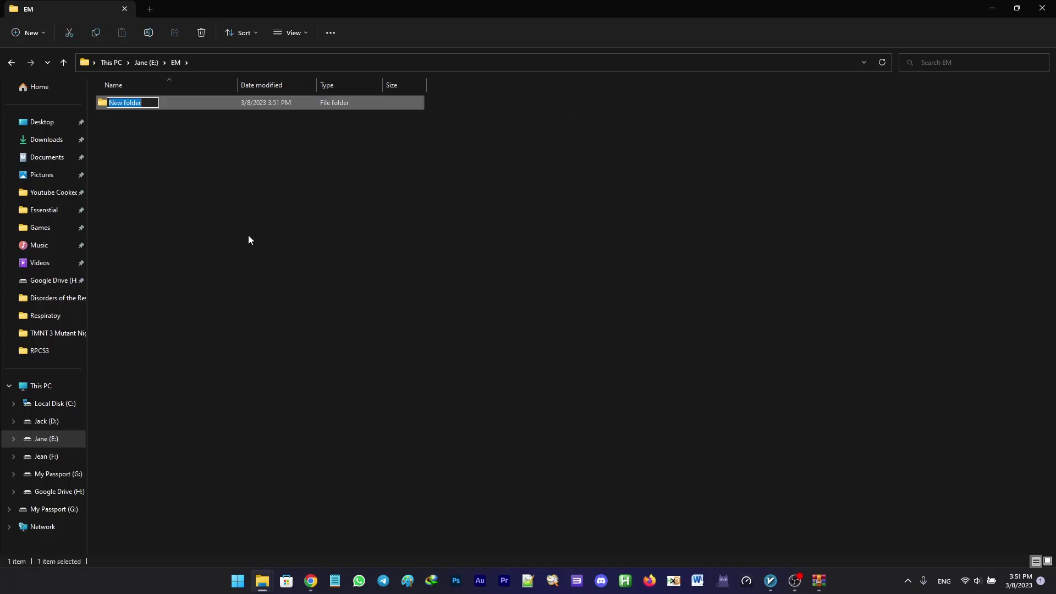
text(RPCS3)
key(Return)
key(Return)
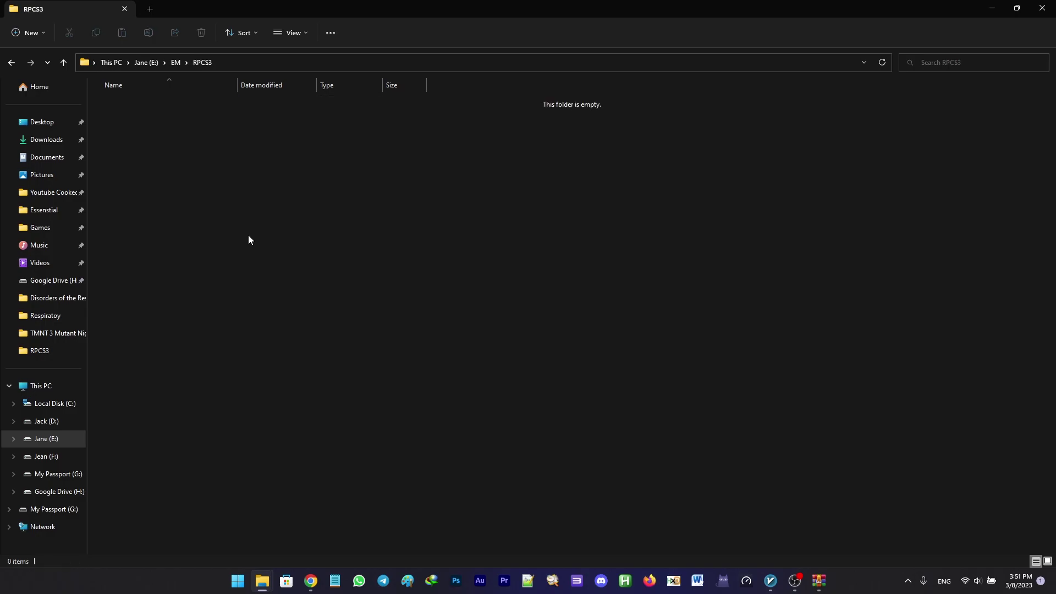
- Extract all files of the RPCS3 archive into the new RPCS3 folder
key(alt+Tab)
key(ctrl+a)
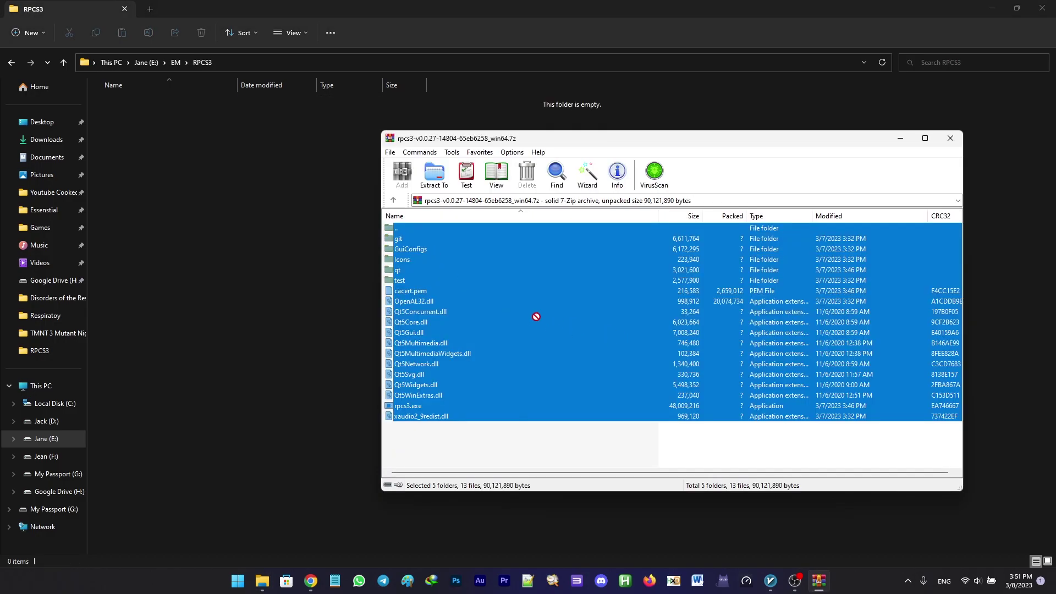
drag(214, 243, 282, 258)
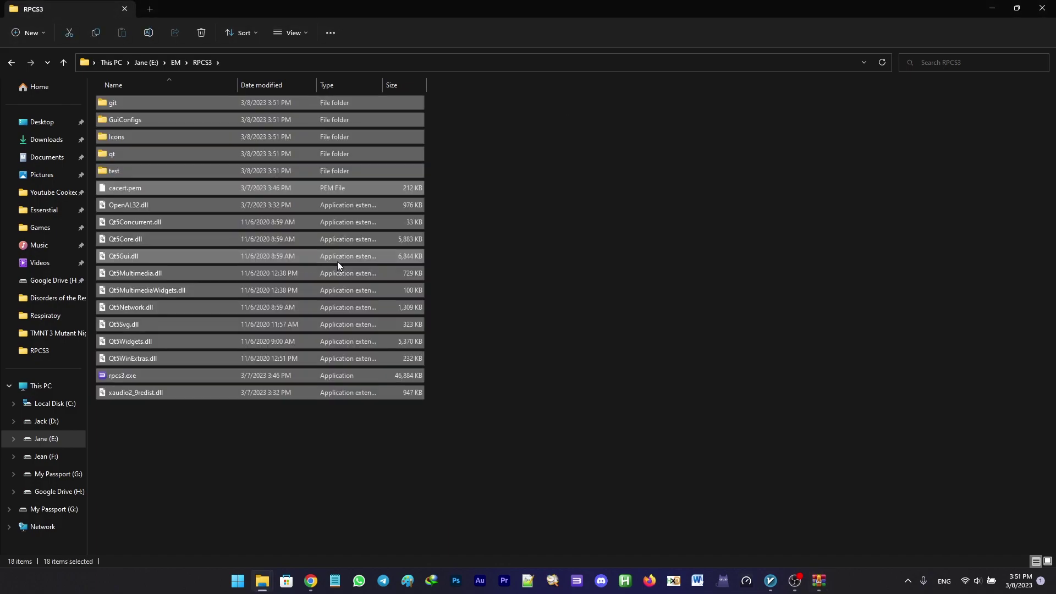
click(580, 270)
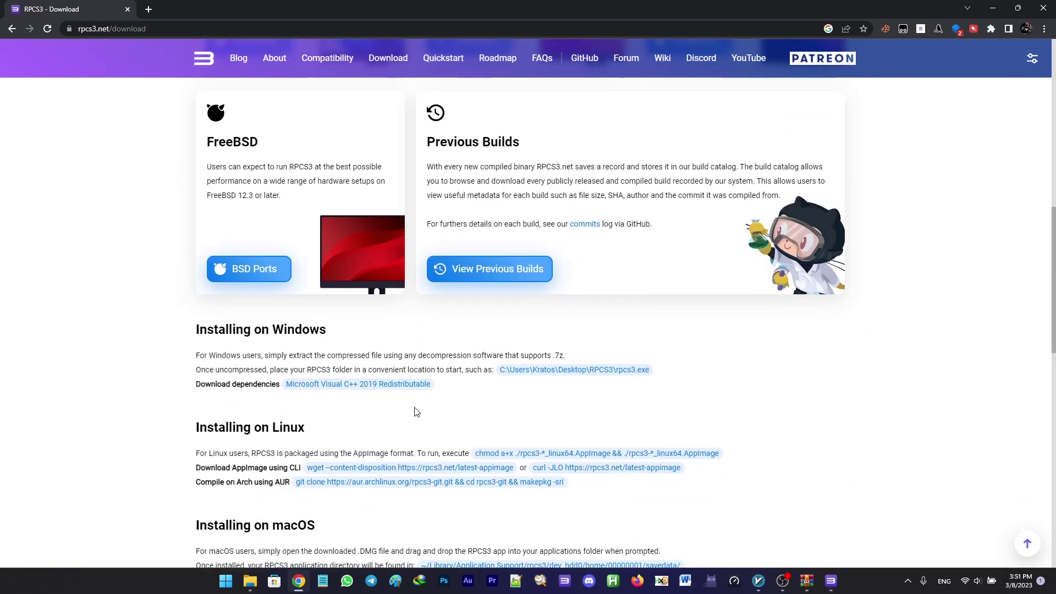
- Check the Windows installation notes on the download page and launch rpcs3.exe from the extracted folder
scroll(417, 411, down, 3)
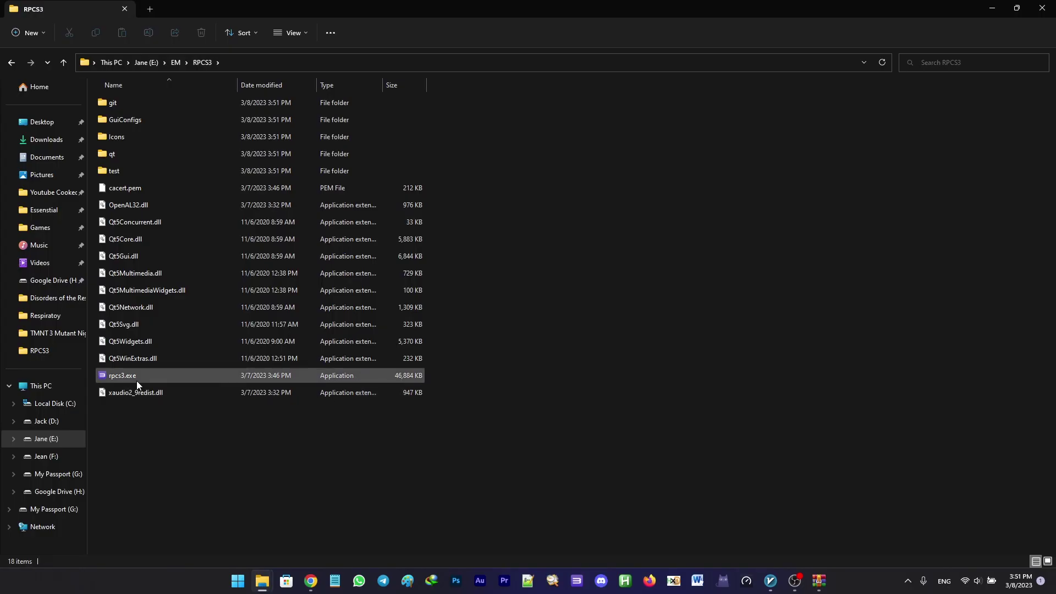
double_click(141, 380)
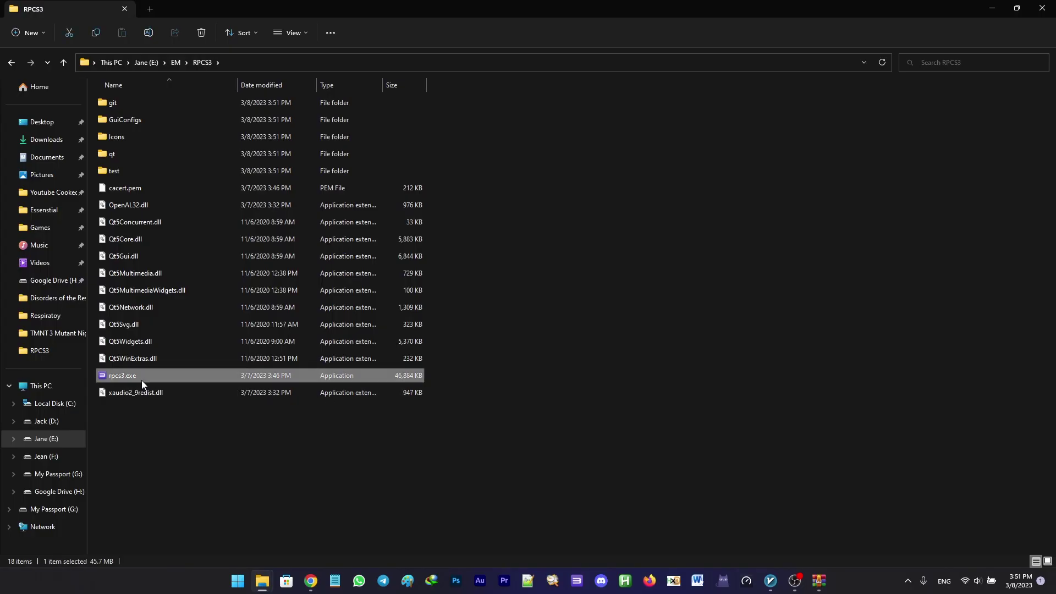
click(394, 344)
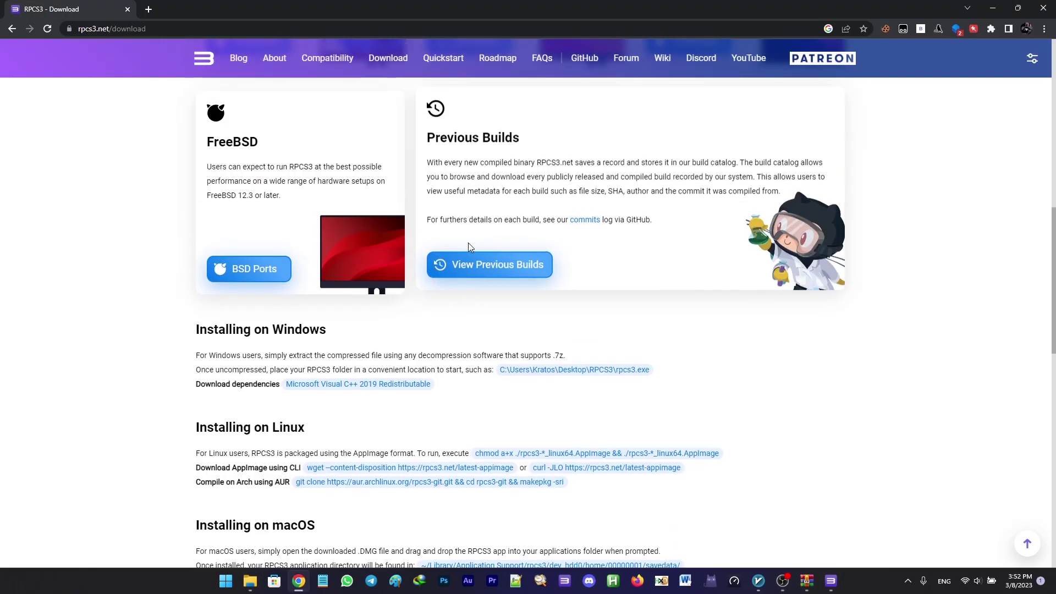
- Open the PlayStation 3 System Software download page from the software requirements on the RPCS3 Quickstart page
scroll(468, 243, up, 6)
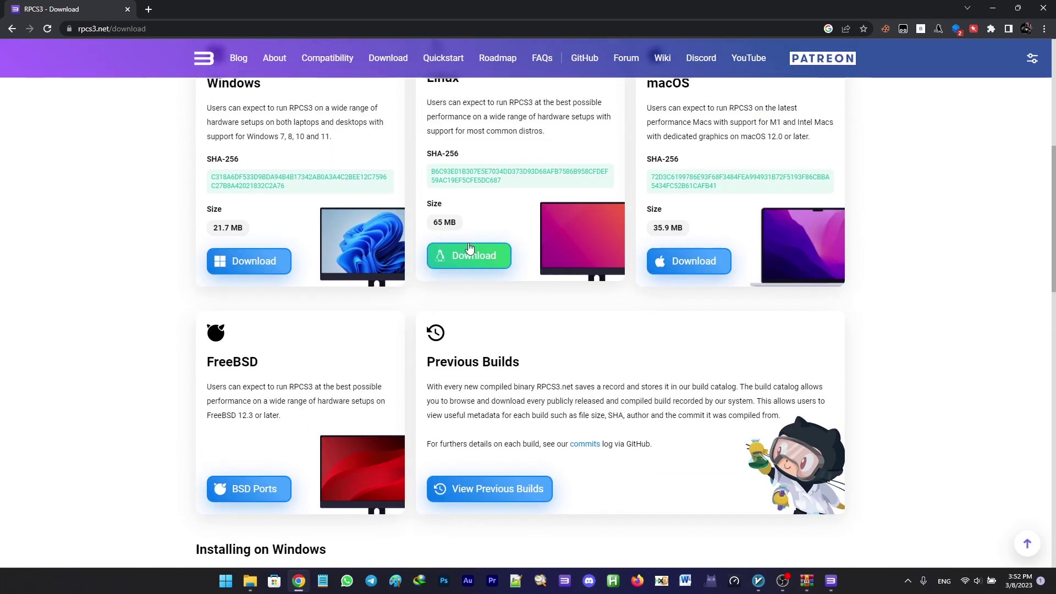
scroll(467, 242, up, 2)
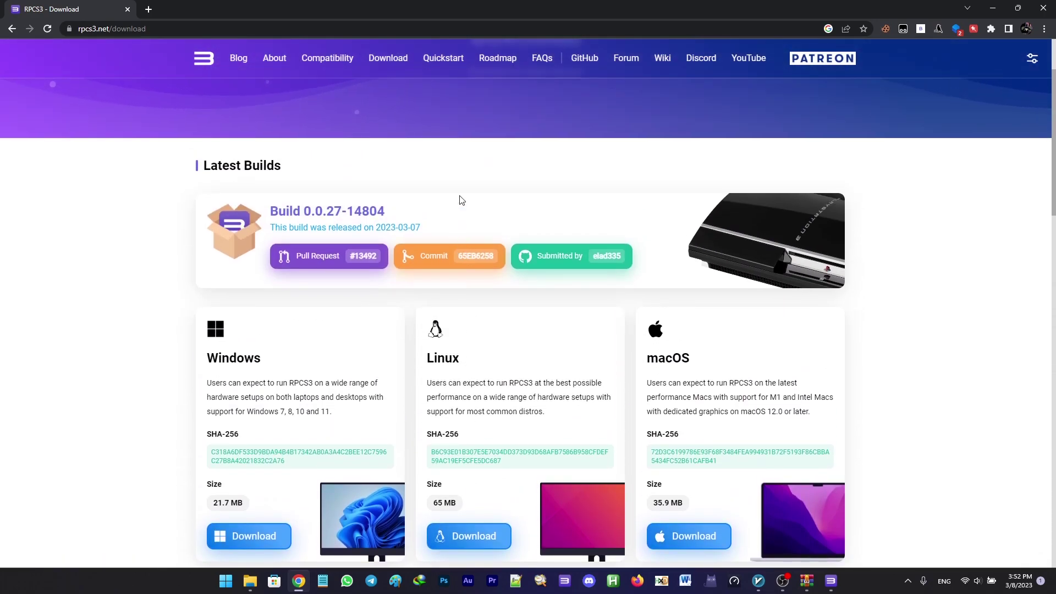
click(445, 65)
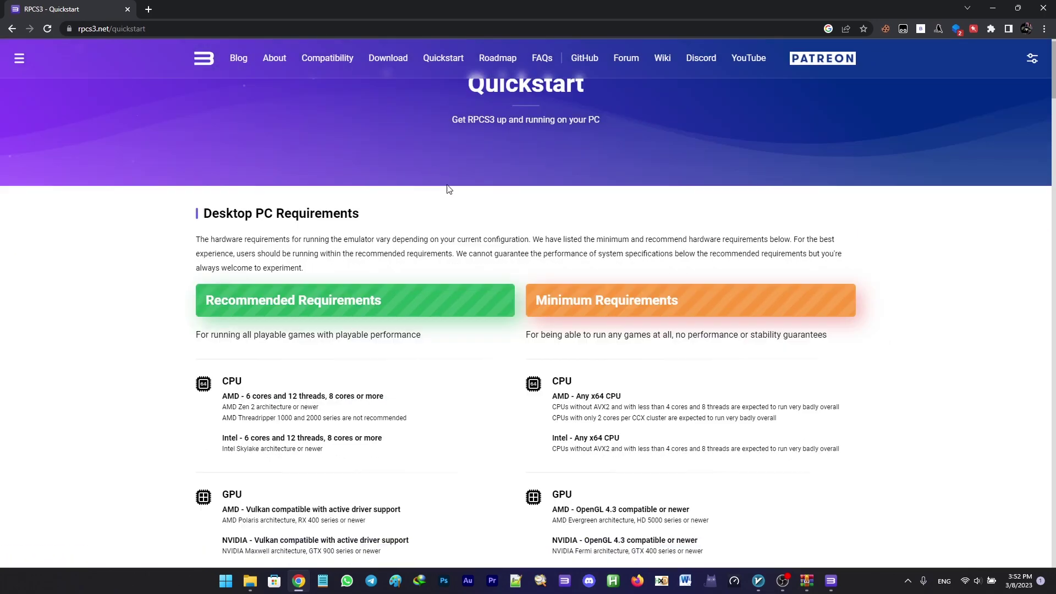
scroll(448, 188, down, 10)
scroll(447, 188, down, 2)
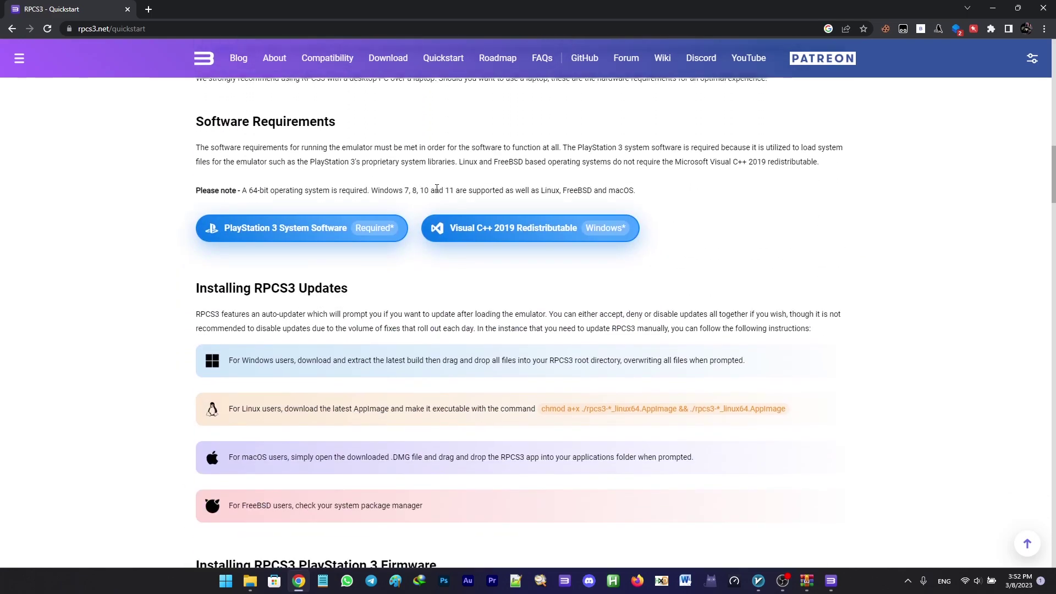
click(282, 236)
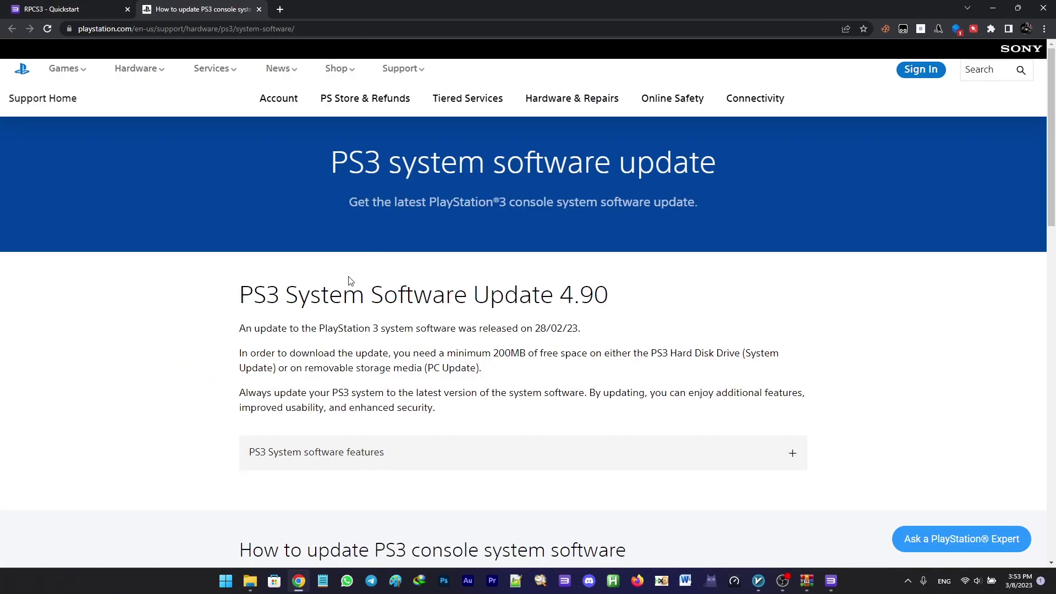
- Download the PS3UPDAT.PUP update file with IDM from the instructions for updating using a computer
scroll(367, 235, down, 4)
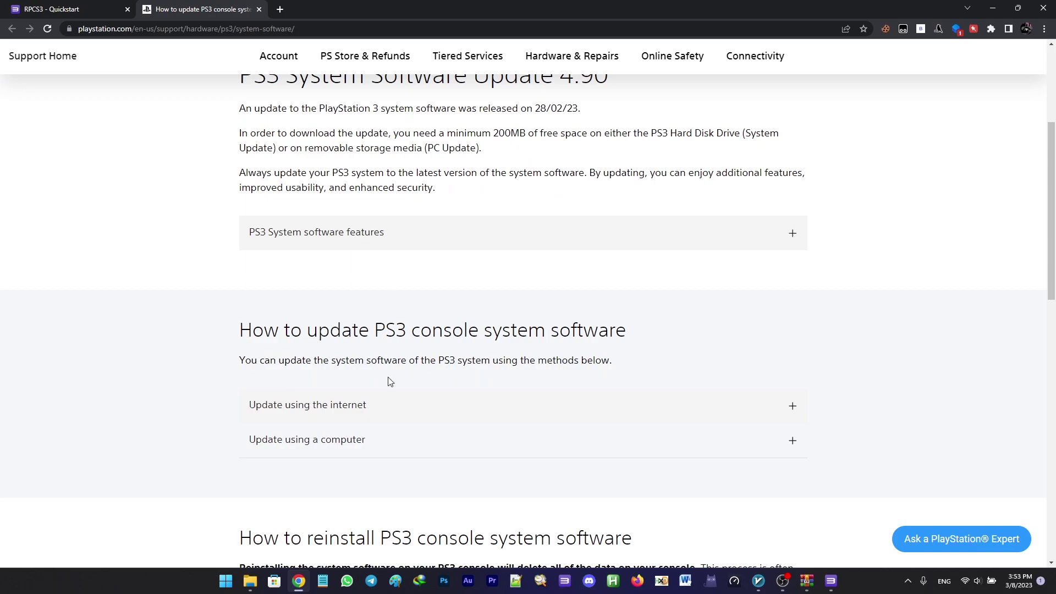
click(346, 440)
scroll(350, 436, down, 2)
right_click(324, 410)
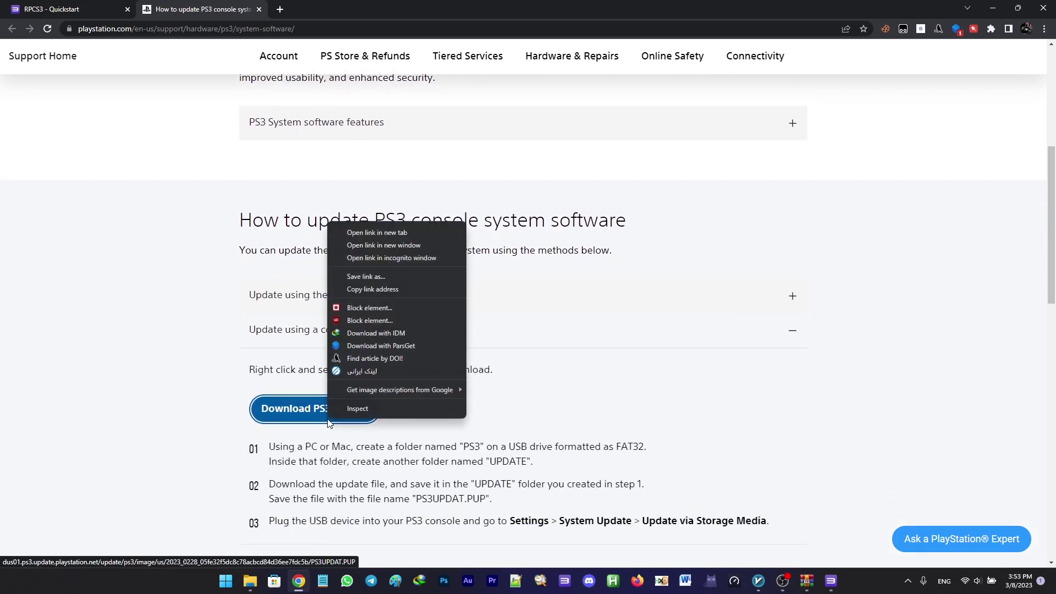
click(365, 337)
click(510, 335)
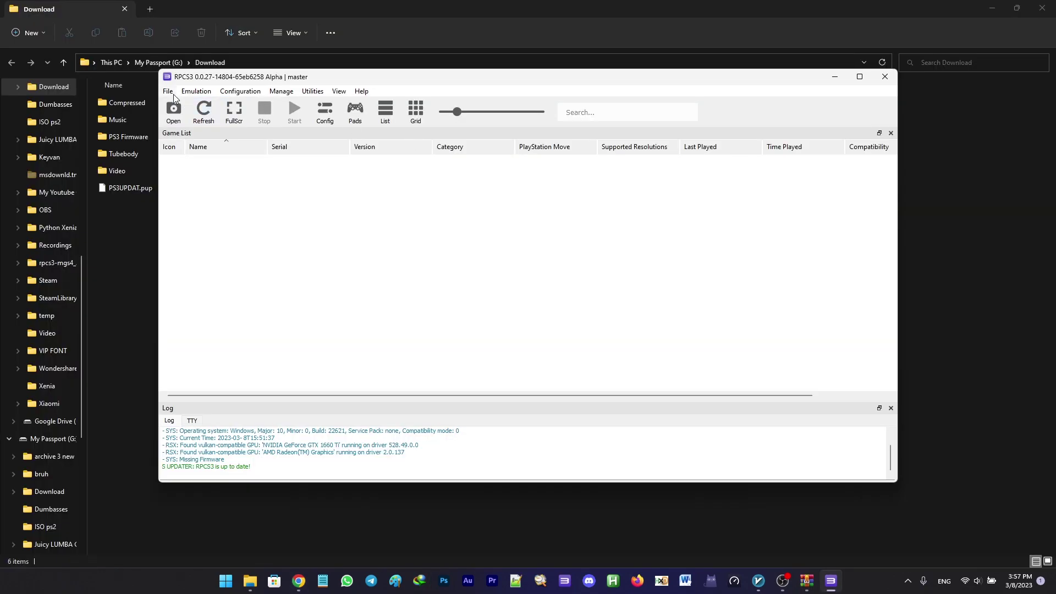
- Install the PS3 firmware in RPCS3 using PS3UPDAT.pup from the Download folder
click(169, 92)
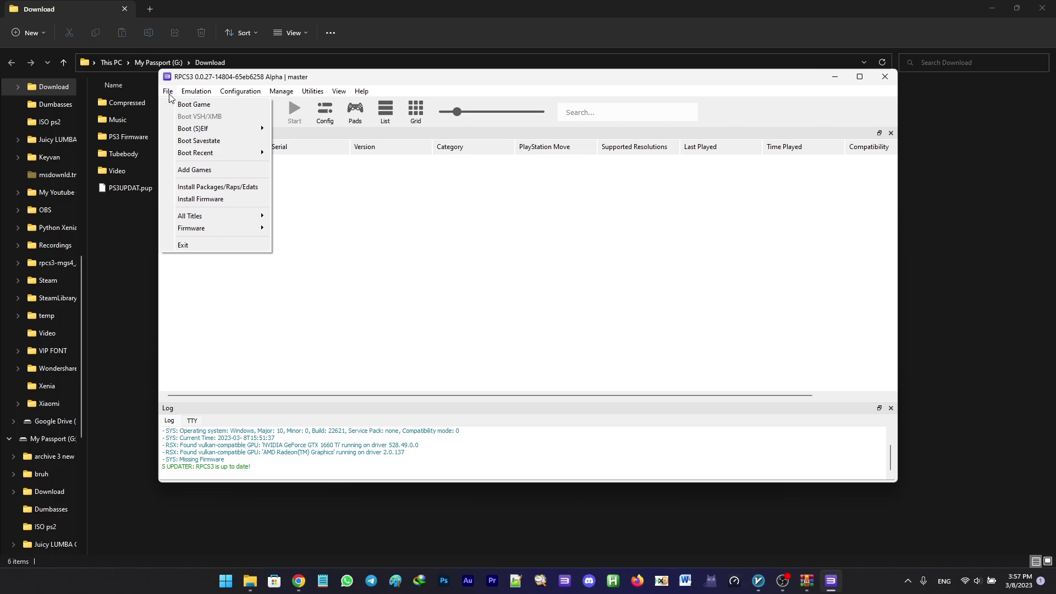
click(201, 199)
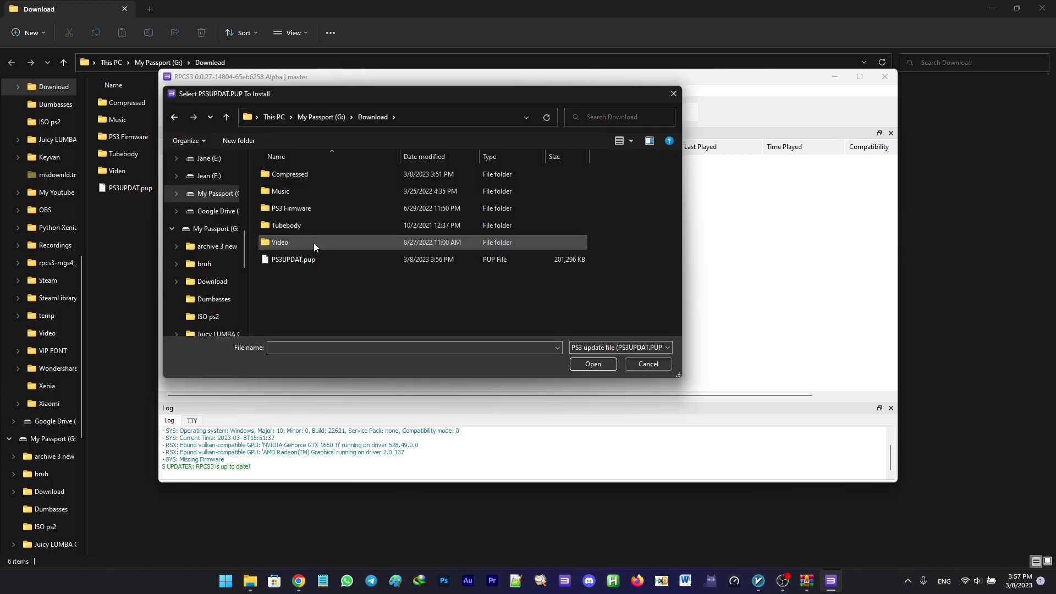
click(308, 262)
click(591, 366)
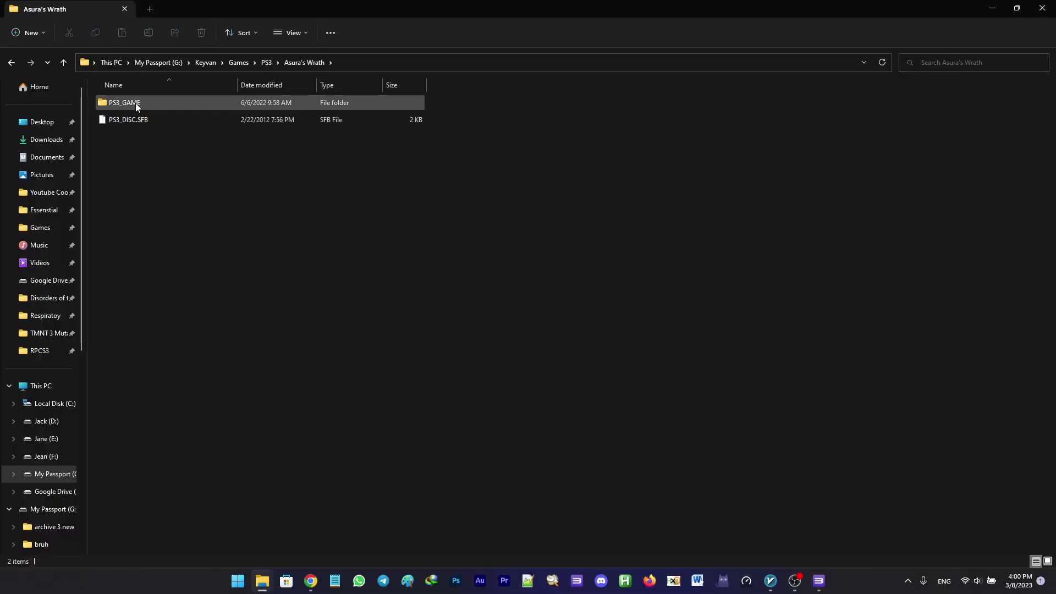
- Inspect the PS3 game folders and add the Asura's Wrath and God of War Ascension folders to the RPCS3 game list
key(alt+Left)
double_click(142, 124)
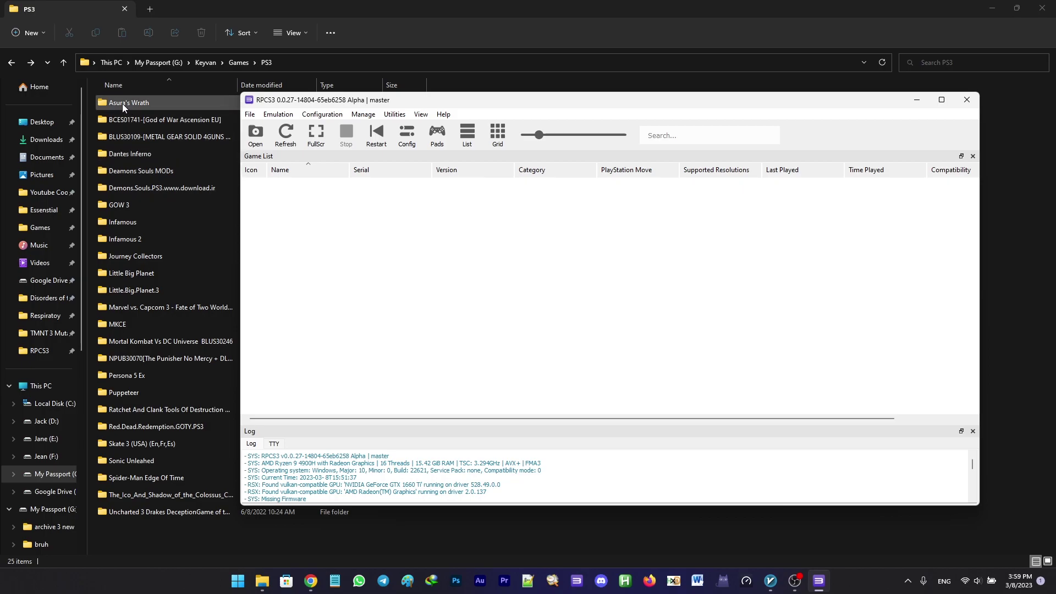
drag(122, 103, 309, 245)
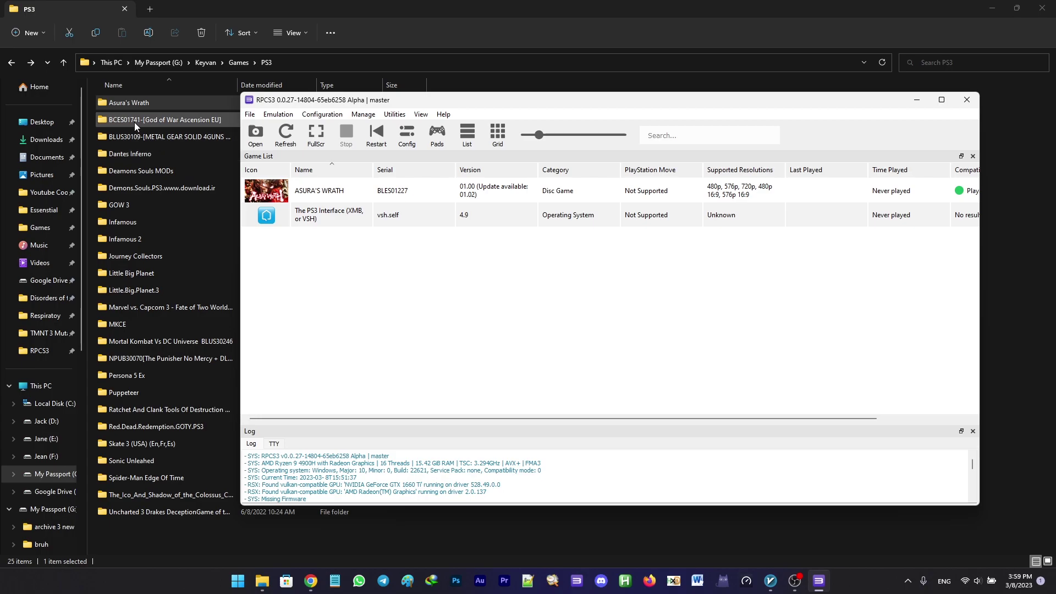
drag(134, 121, 321, 282)
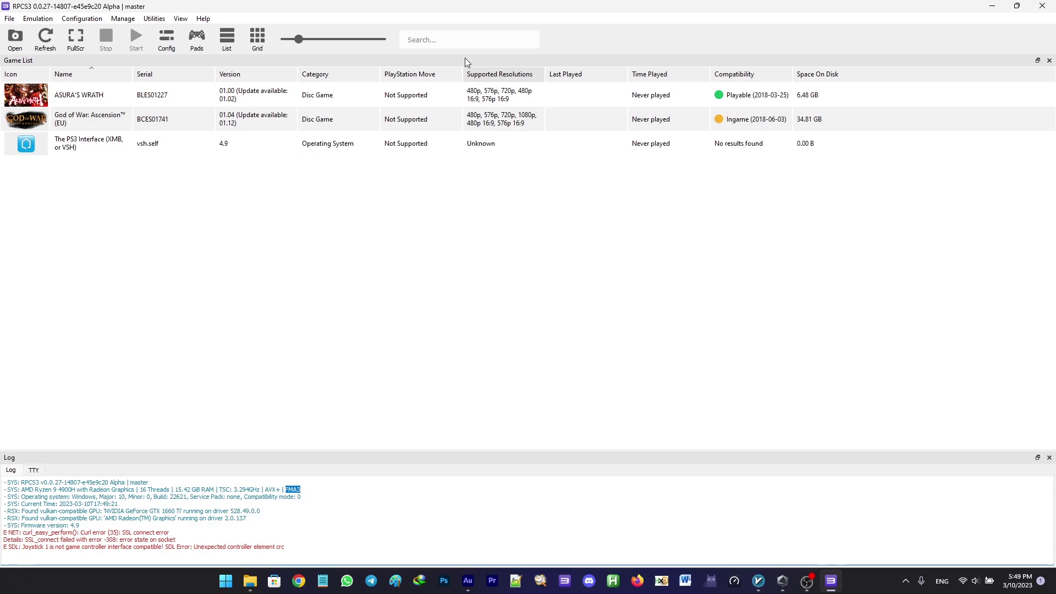
- Set Player 1's gamepad handler to XInput and save the gamepad settings
click(198, 41)
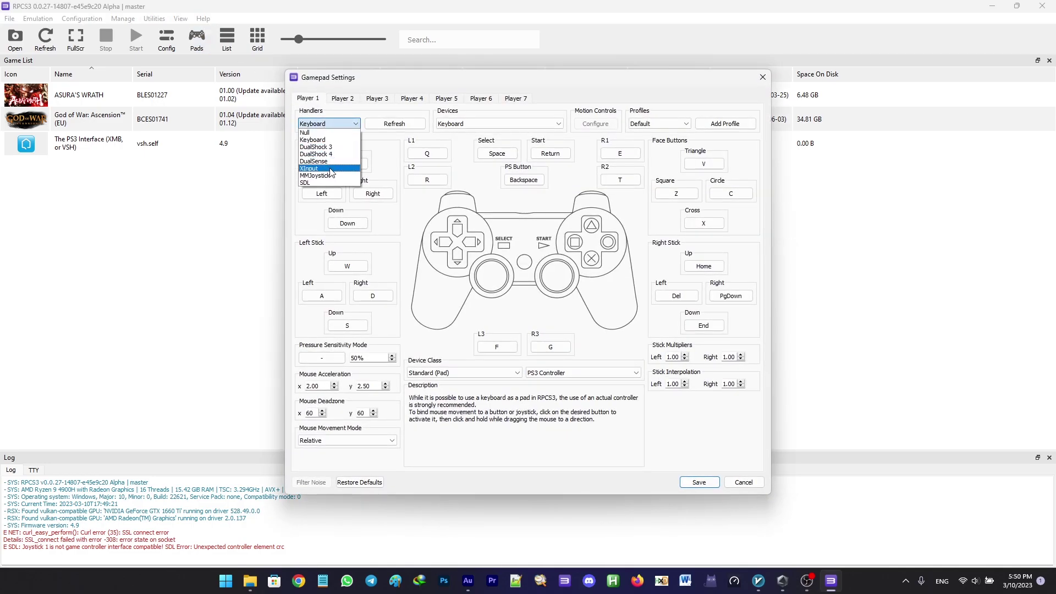
click(330, 168)
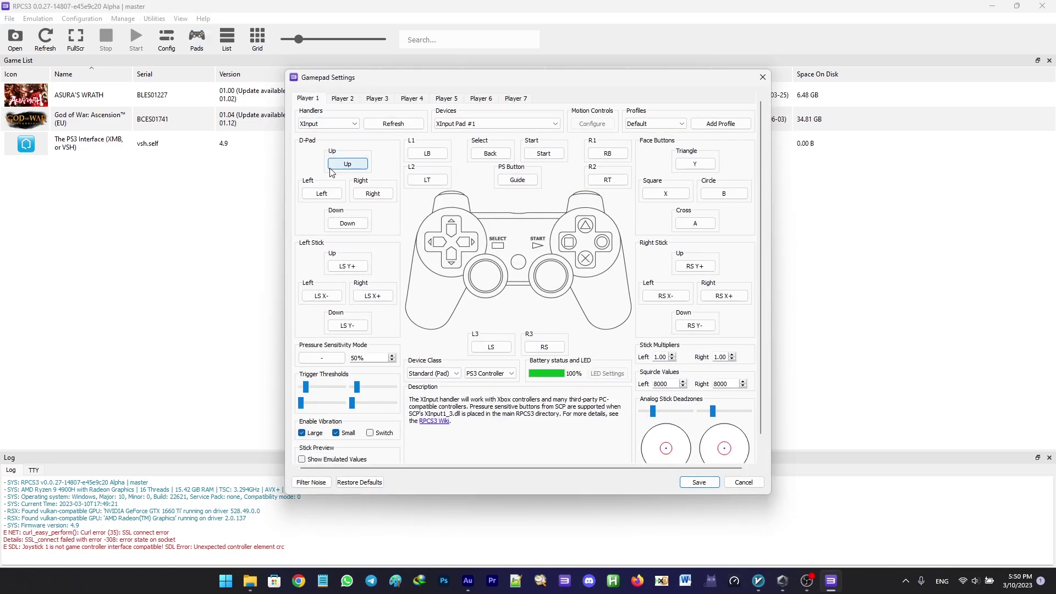
click(712, 486)
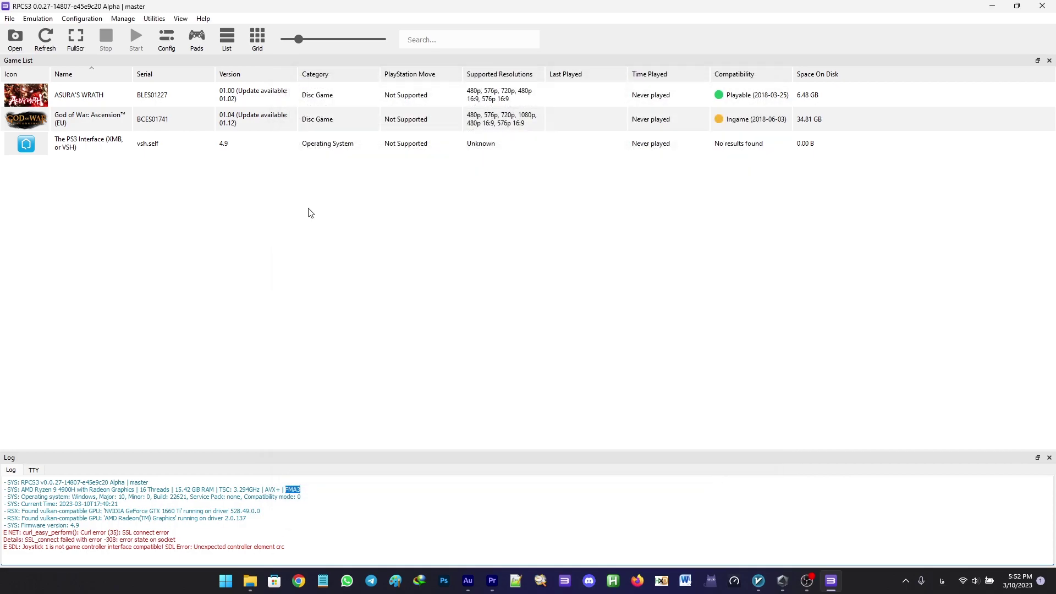
- Open the RPCS3 Wiki page for God of War: Ascension from its compatibility entry and examine the recommended configuration, including SPU block size
click(37, 126)
right_click(35, 127)
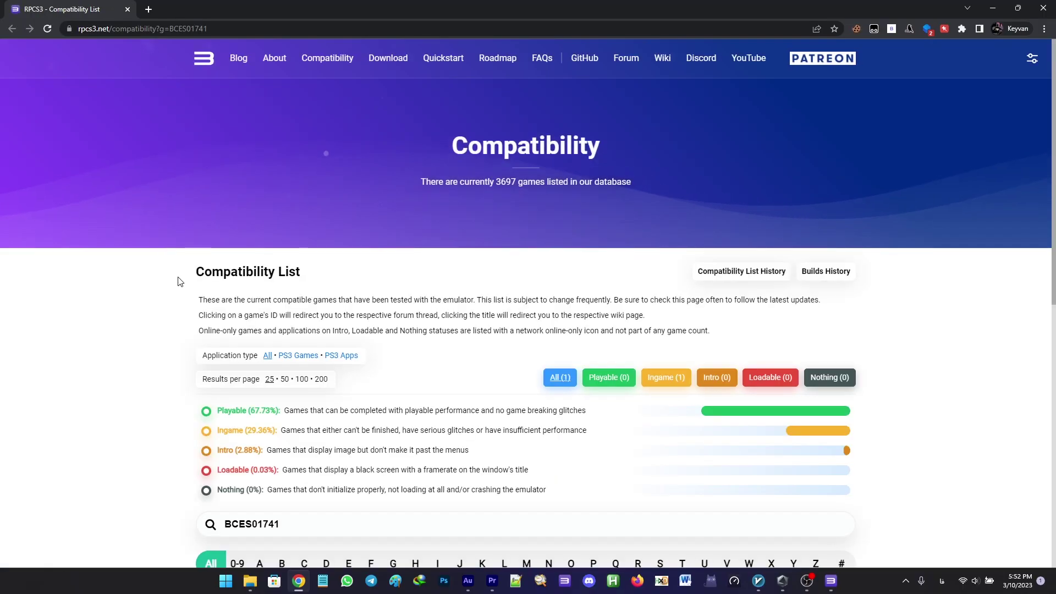
scroll(178, 282, down, 5)
click(363, 403)
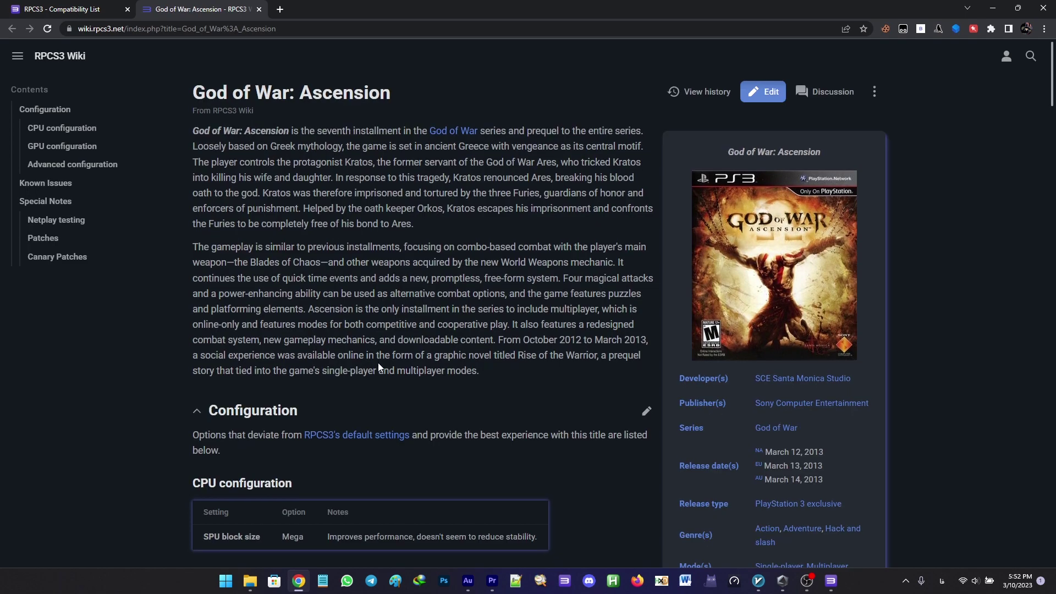
scroll(378, 362, down, 6)
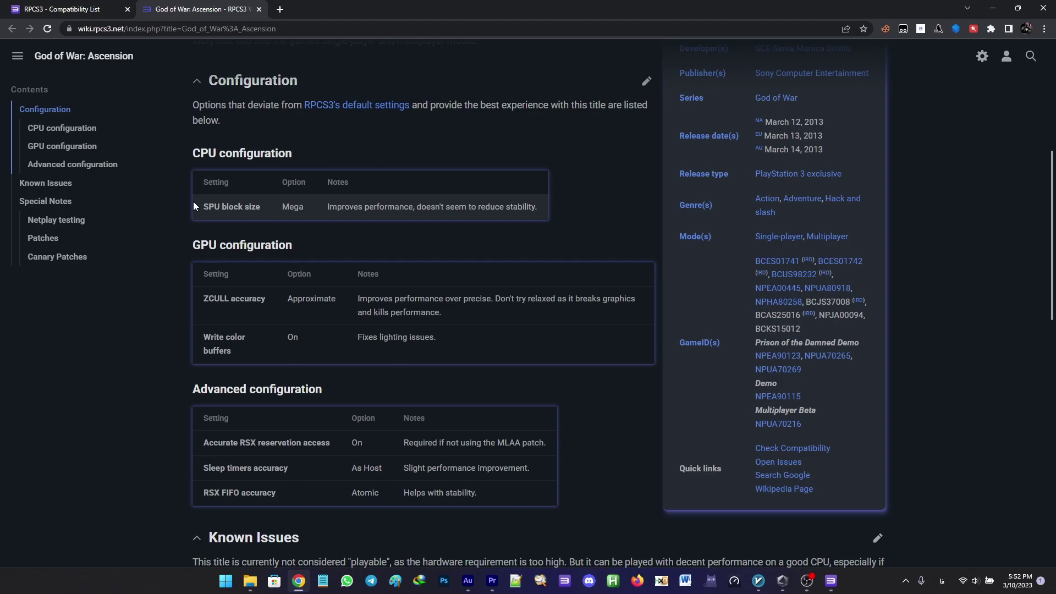
drag(200, 203, 306, 207)
click(280, 206)
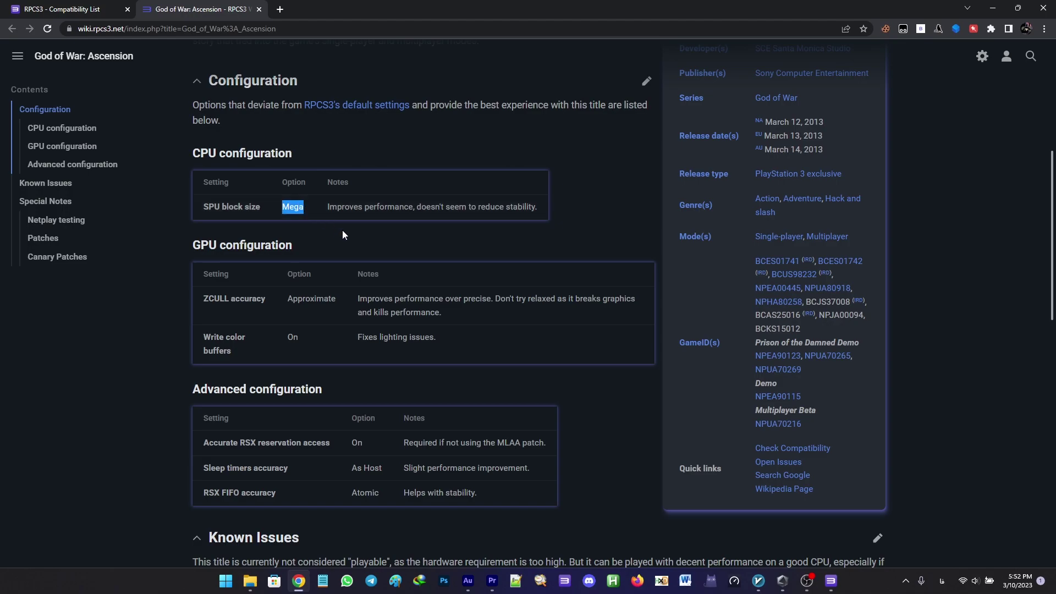
- Switch to RPCS3 and set the SPU Block Size to Mega in a custom configuration for God of War: Ascension
key(alt+Tab)
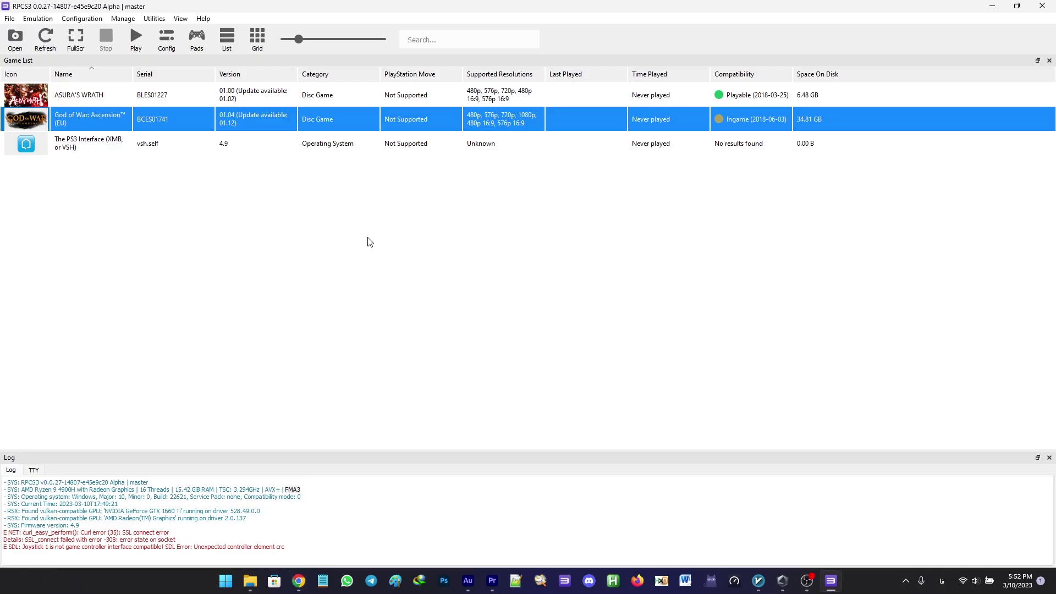
right_click(64, 121)
click(94, 173)
click(677, 175)
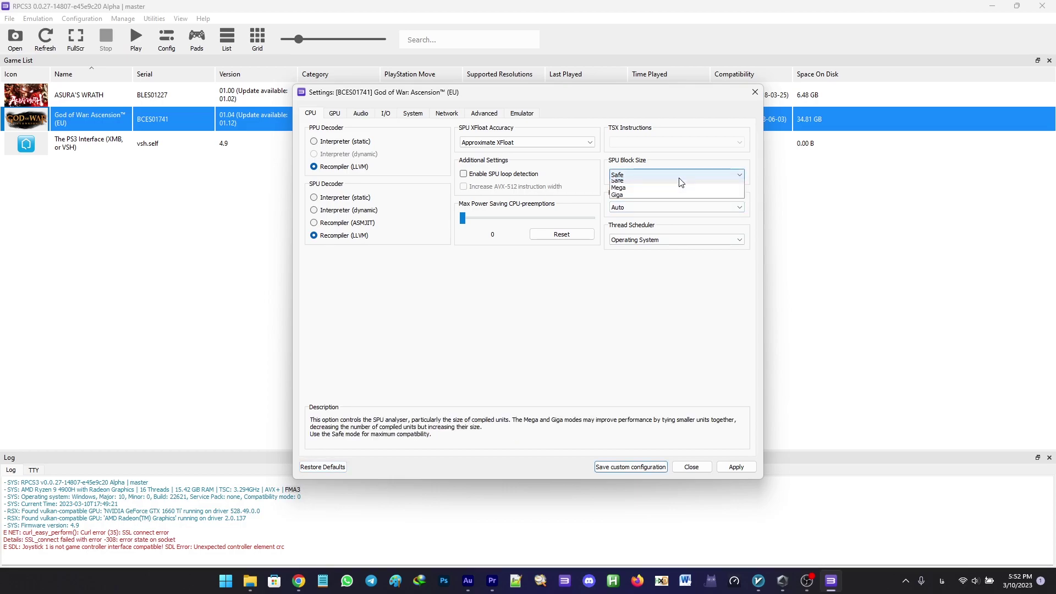
click(678, 191)
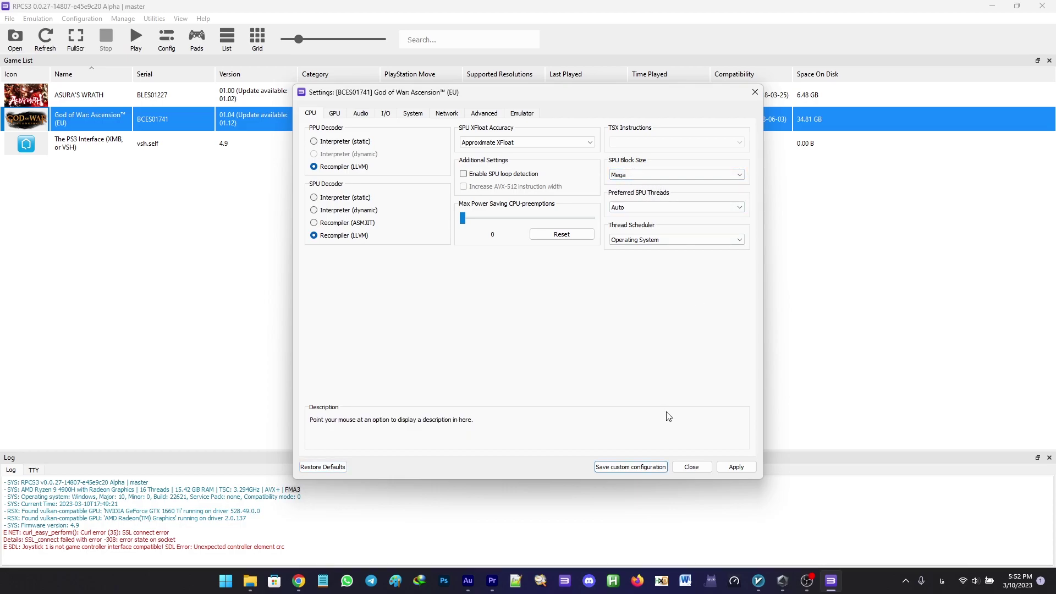
- Following the wiki's GPU configuration, set ZCULL Accuracy to Approximate and enable Write Color Buffers for the game
key(alt+Tab)
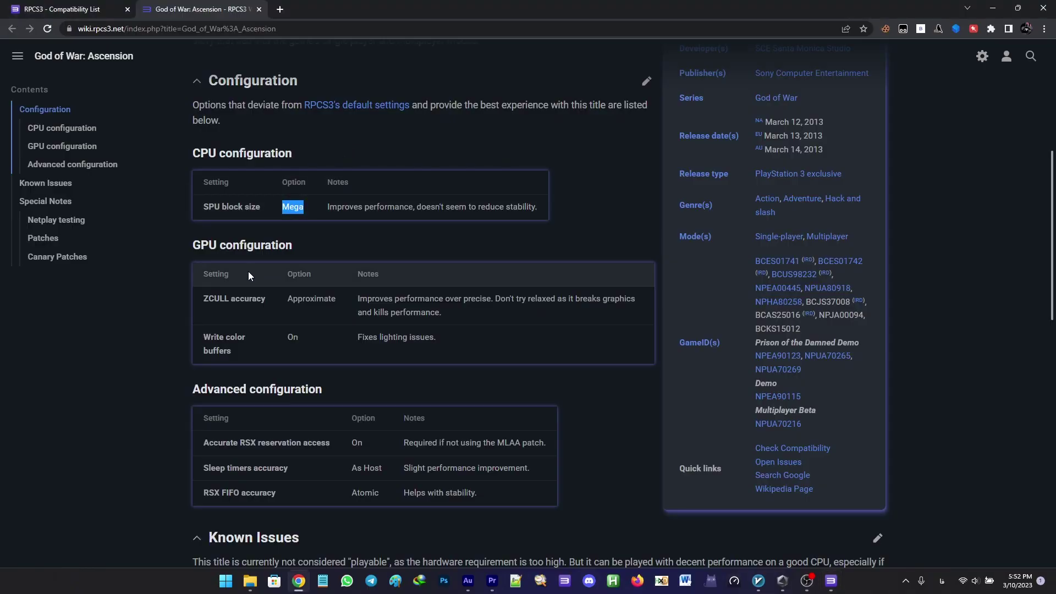
drag(204, 298, 263, 300)
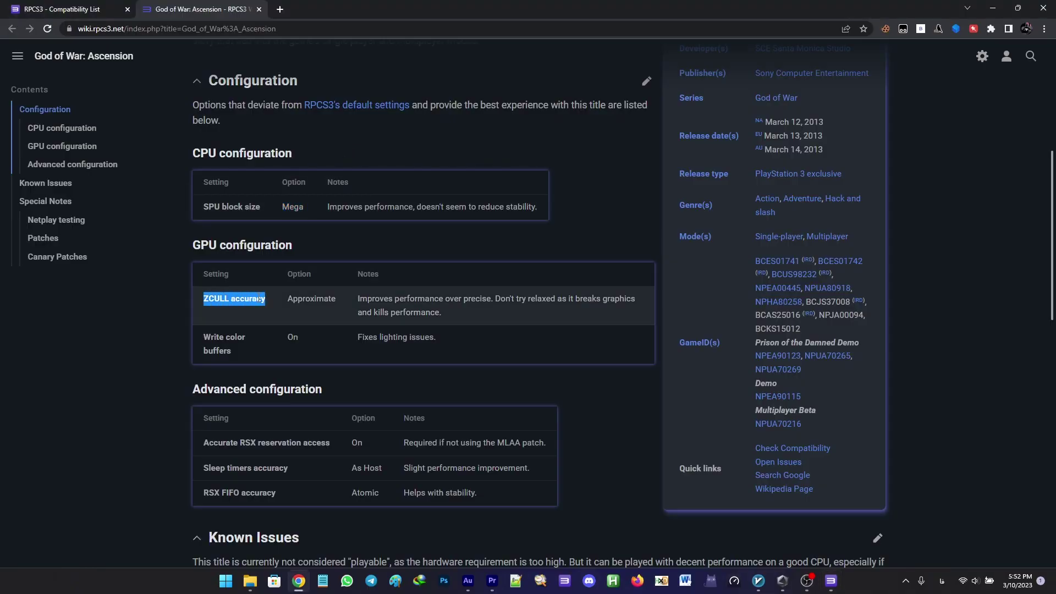
key(alt+Tab)
click(335, 113)
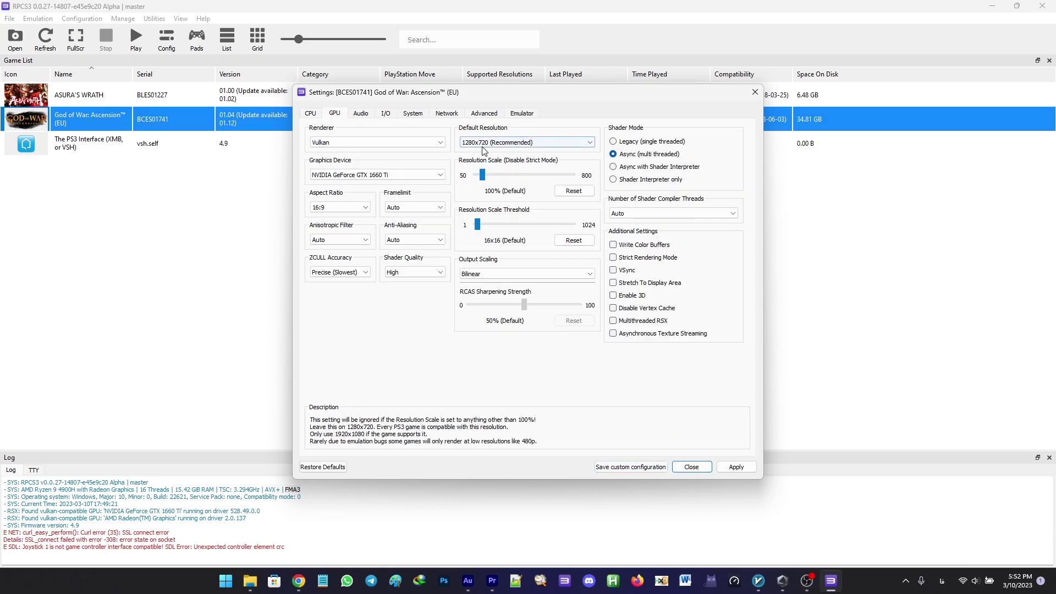
click(340, 272)
click(354, 295)
key(alt+Tab)
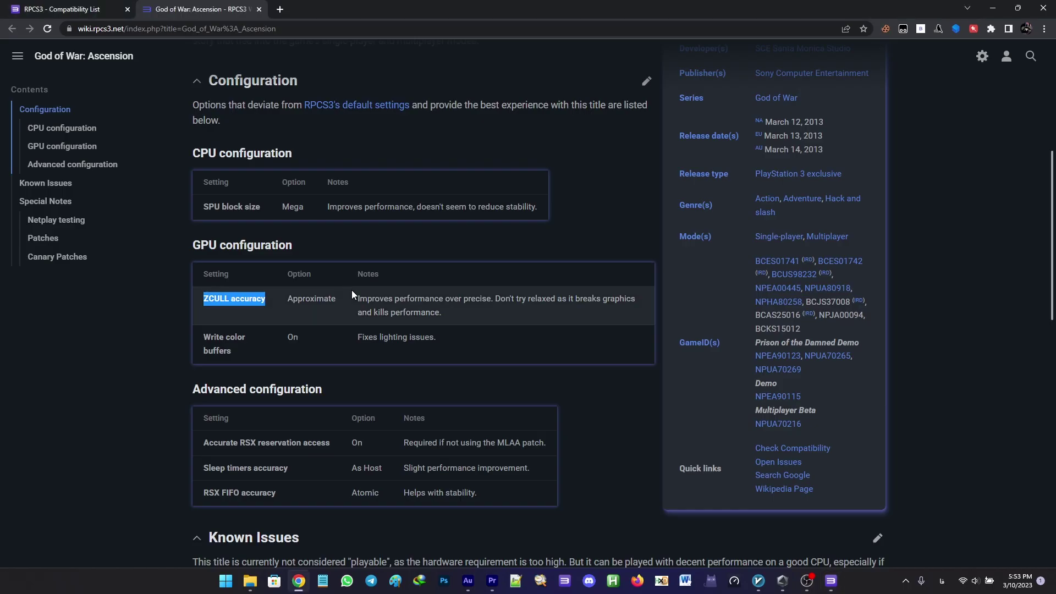
key(alt+Tab)
click(612, 245)
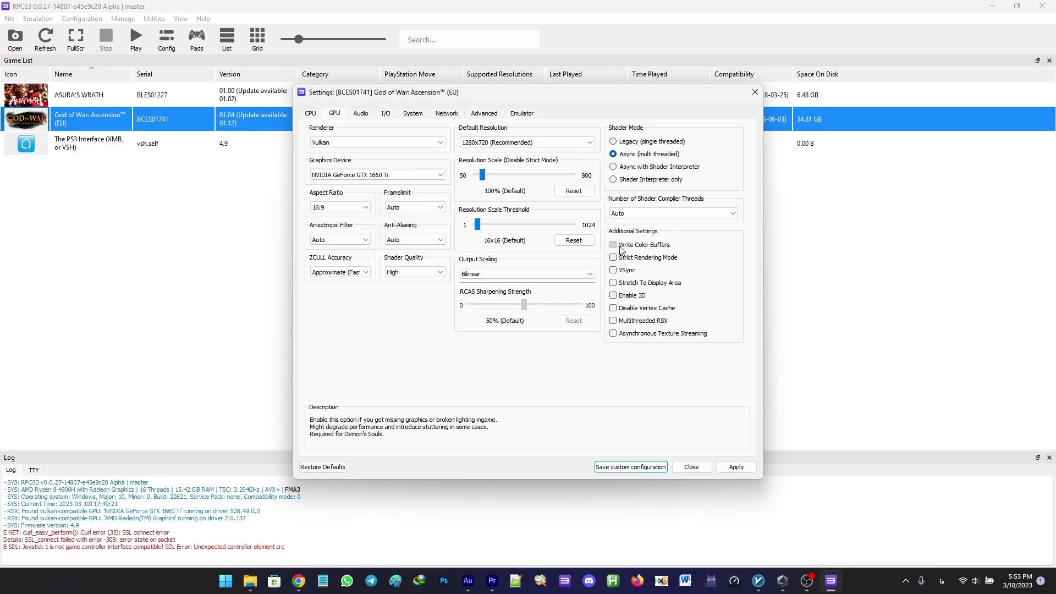
- Following the wiki's advanced configuration, enable Accurate RSX reservation access and set Sleep Timers Accuracy to As Host
key(alt+Tab)
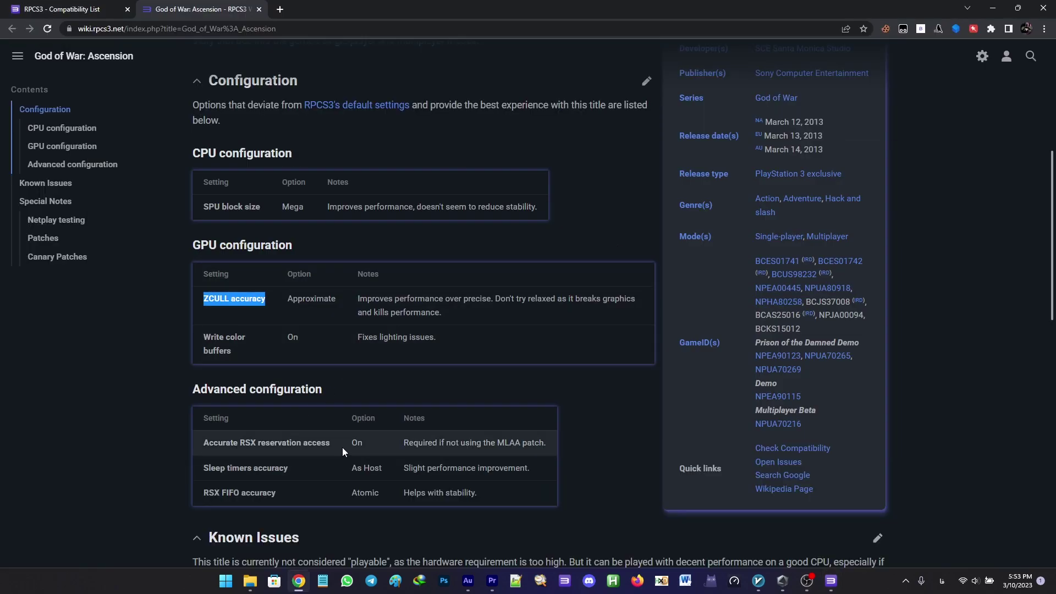
key(alt+Tab)
click(487, 114)
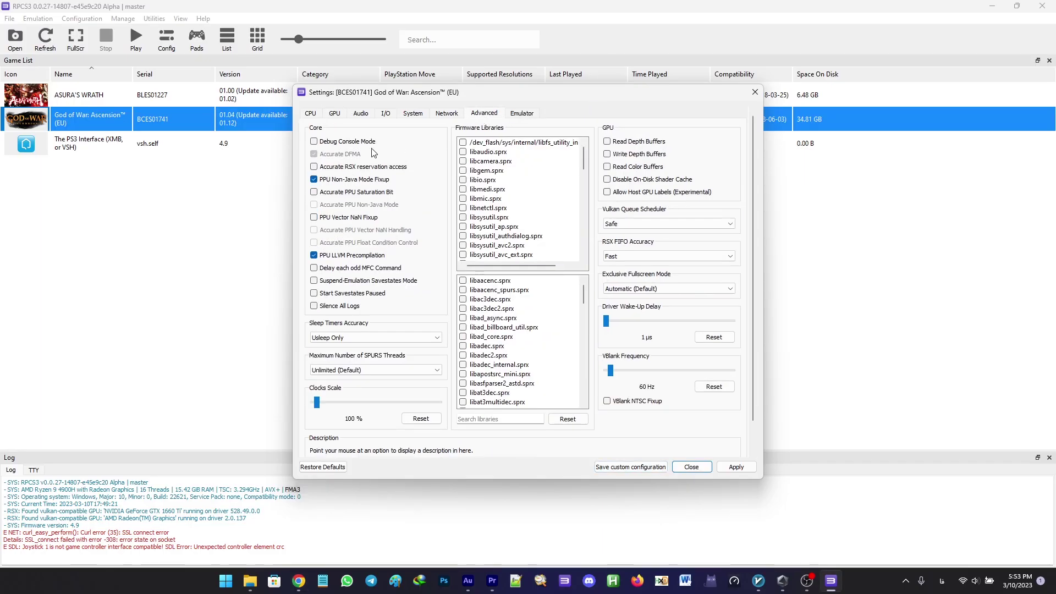
key(alt+Tab)
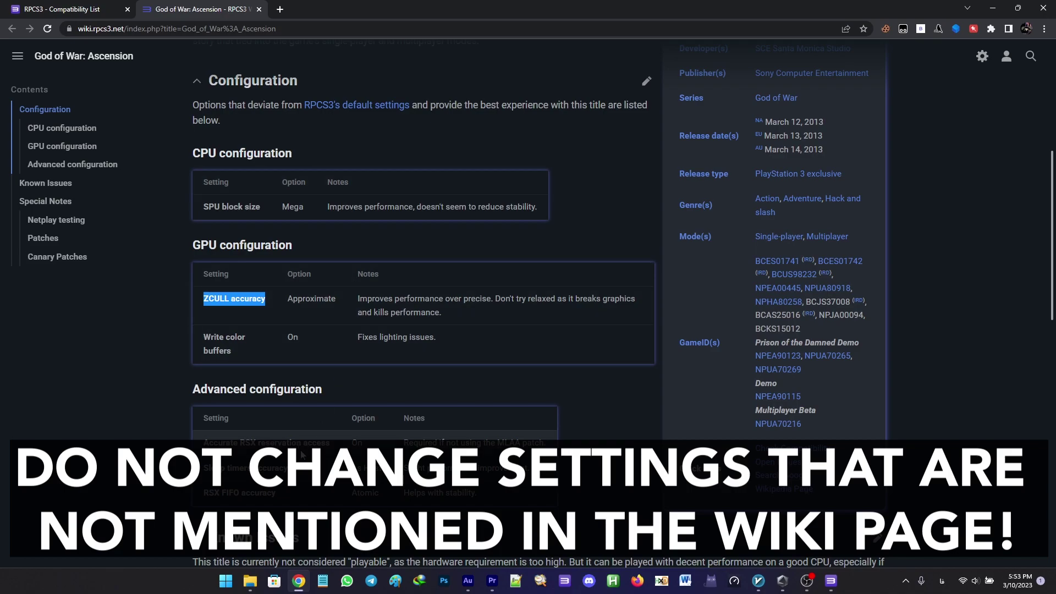
key(alt+Tab)
click(363, 337)
click(341, 346)
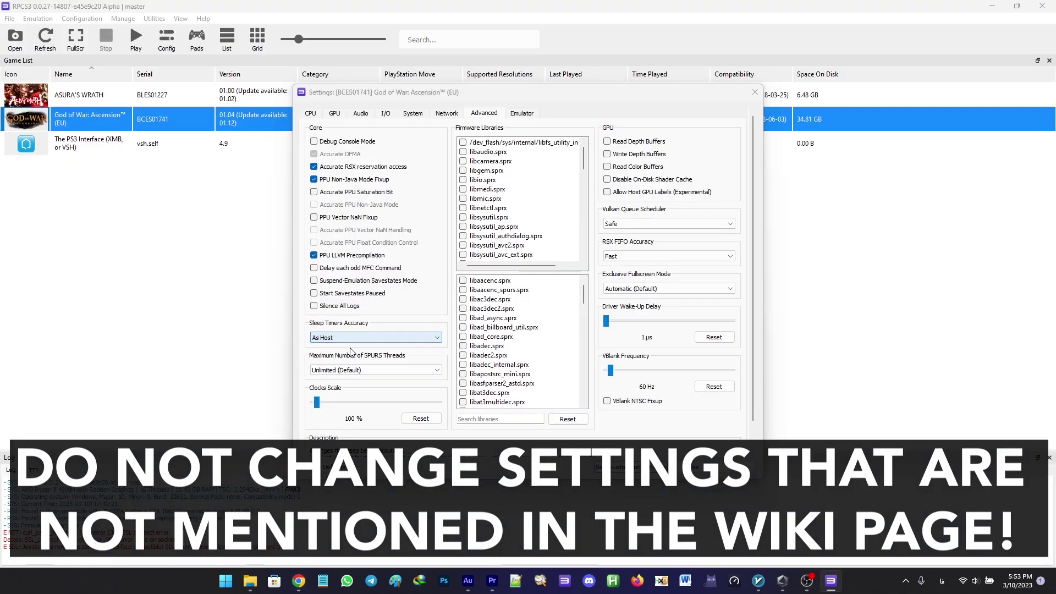
- Set the RSX FIFO Accuracy to Atomic as the wiki recommends and return to the game's GPU settings
key(alt+Tab)
key(alt+Tab)
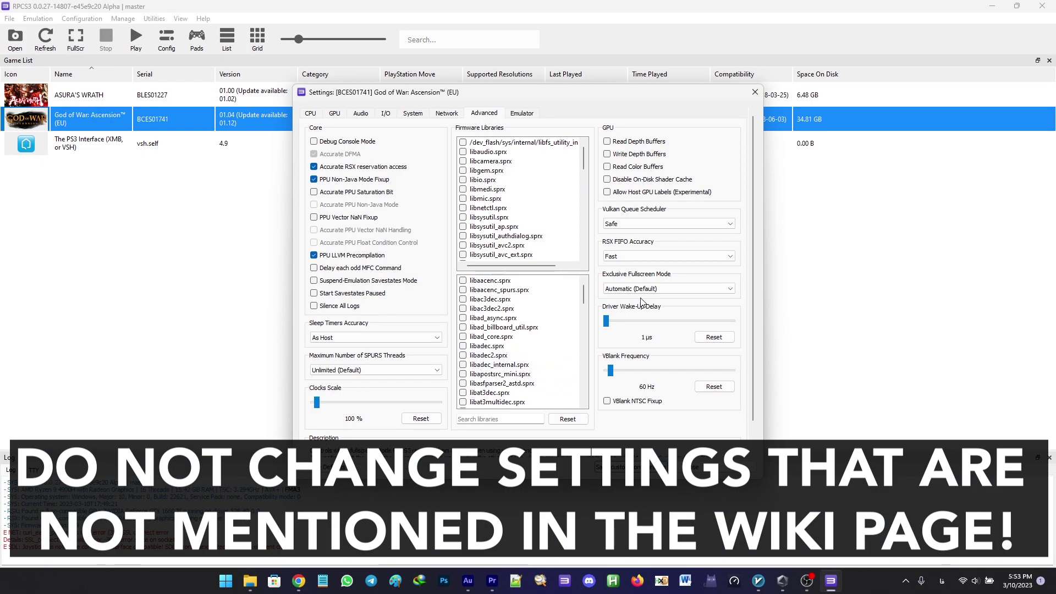
click(643, 256)
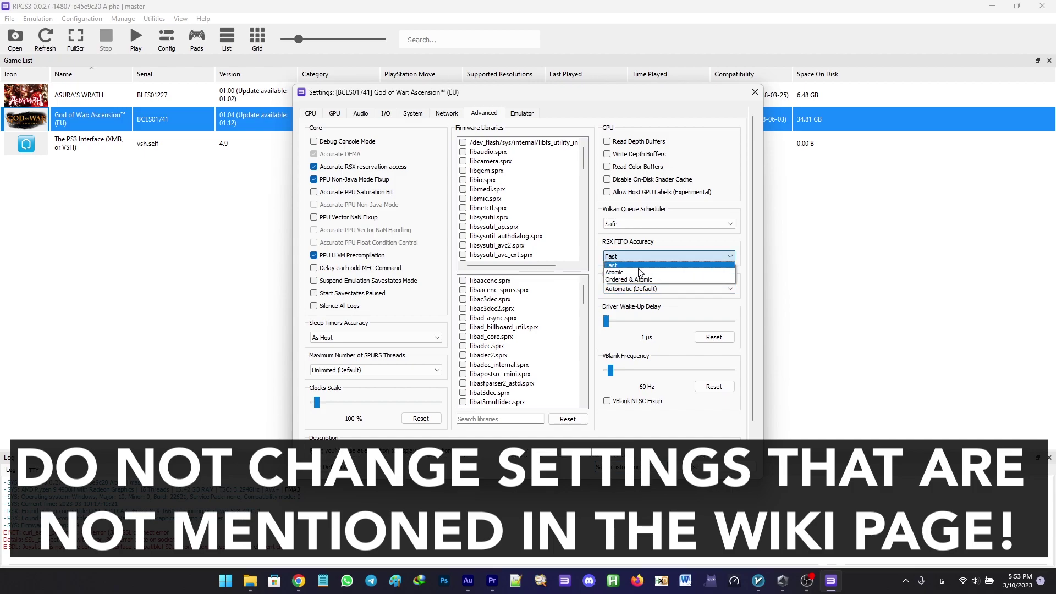
click(638, 269)
key(alt+Tab)
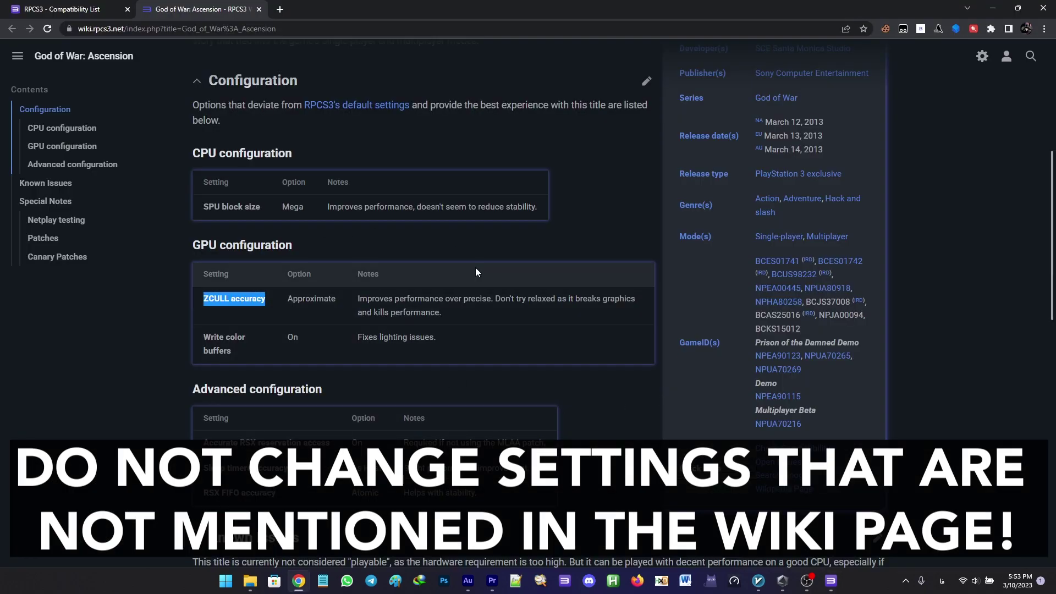
key(alt+Tab)
click(335, 113)
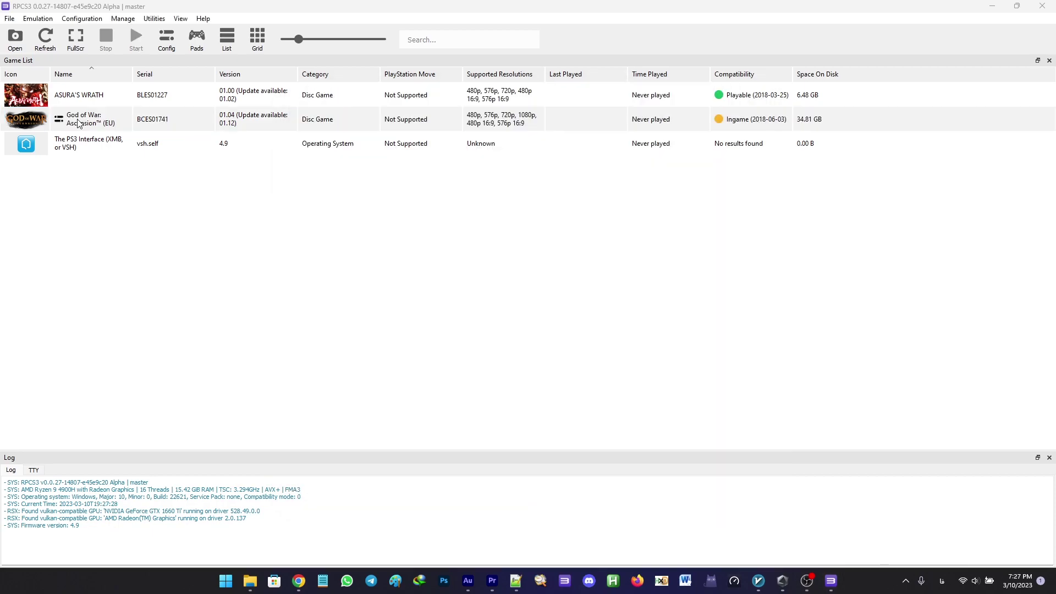
- Enable and save the Disable Depth of Field, Disable MLAA, Disable Motion Blur and Skip intro patches for God of War: Ascension v.01.04
click(80, 119)
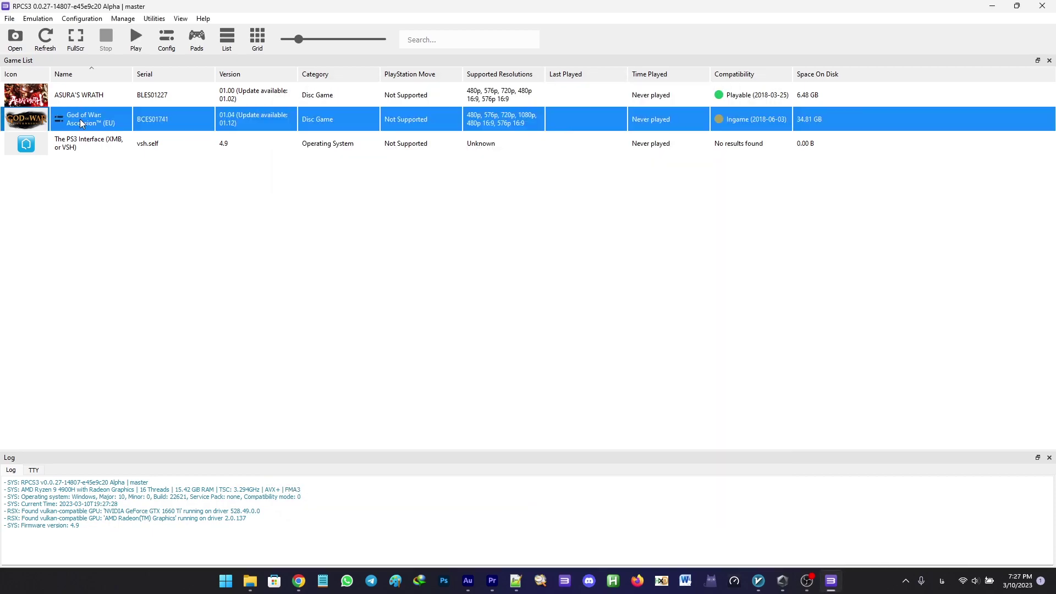
right_click(80, 119)
click(107, 204)
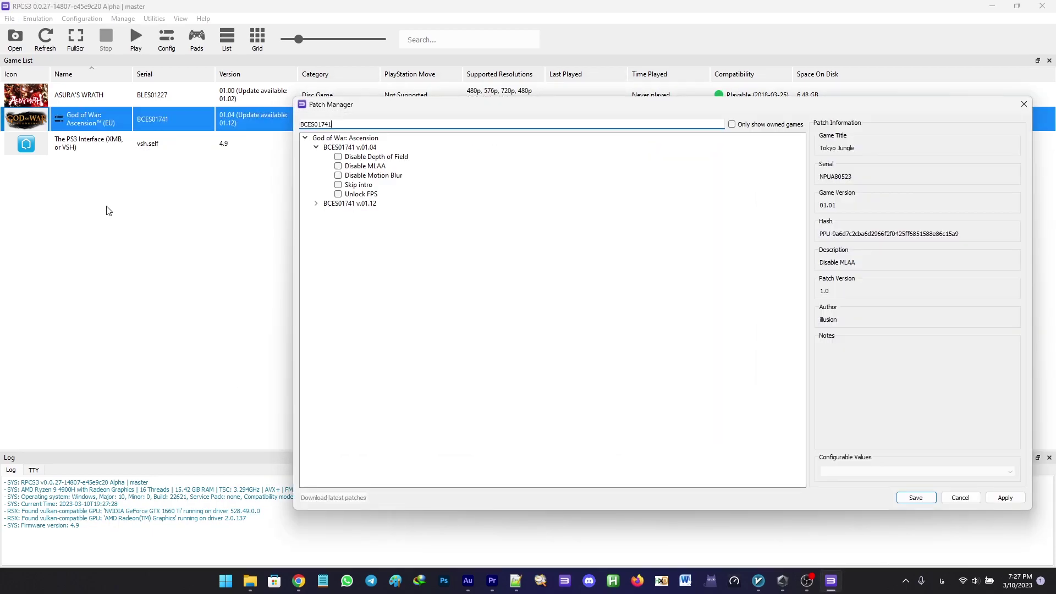
click(355, 160)
click(338, 157)
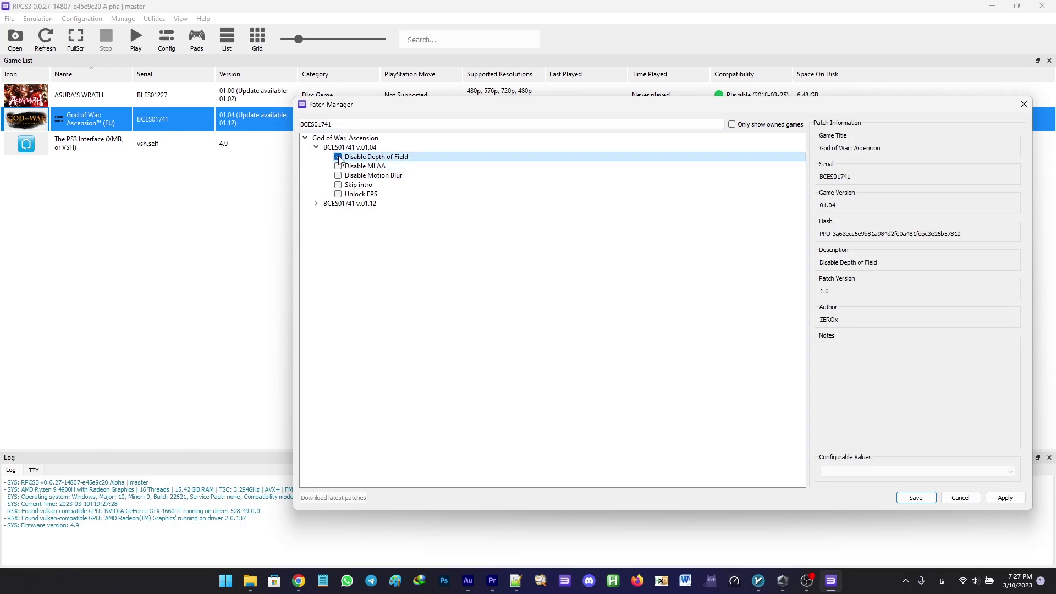
click(349, 169)
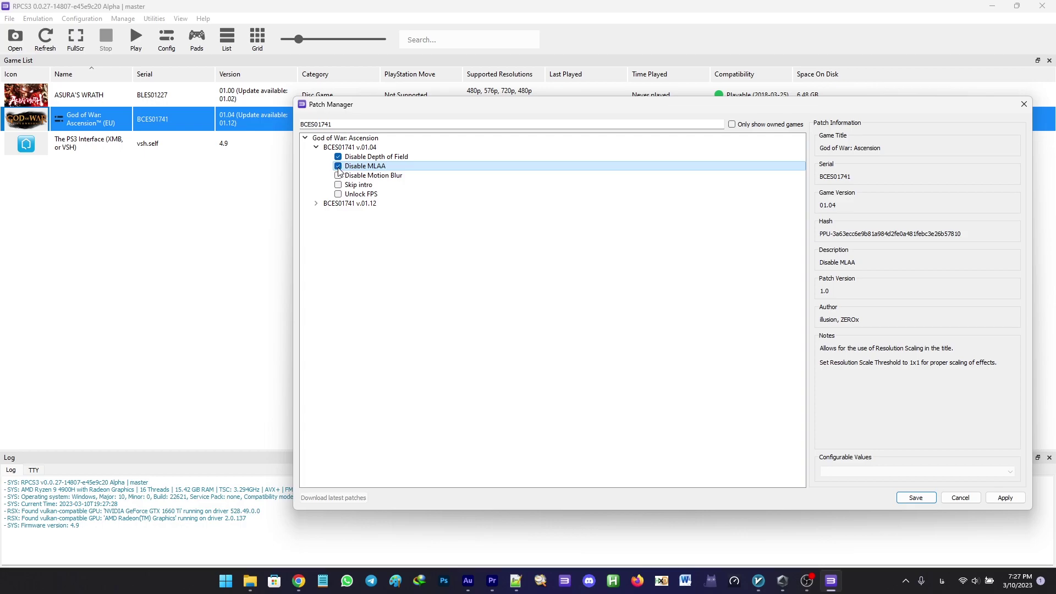
click(338, 175)
click(338, 185)
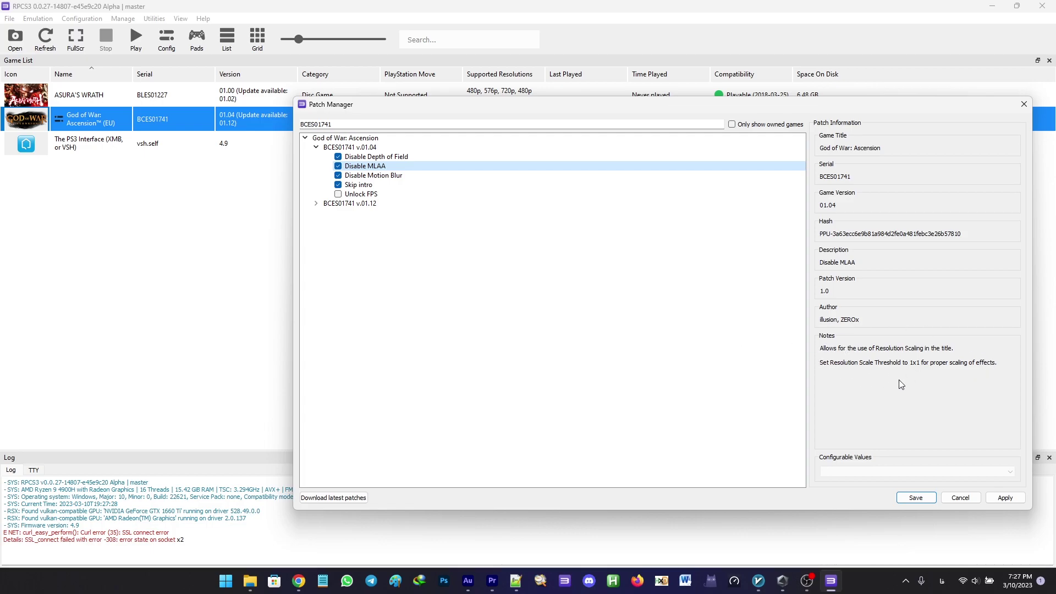
click(916, 498)
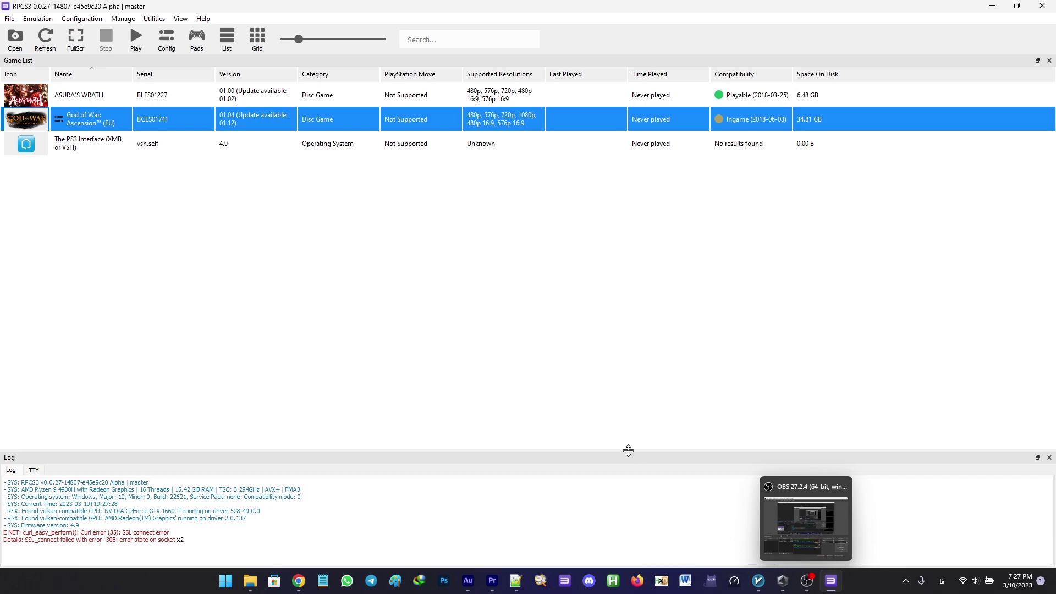
click(570, 320)
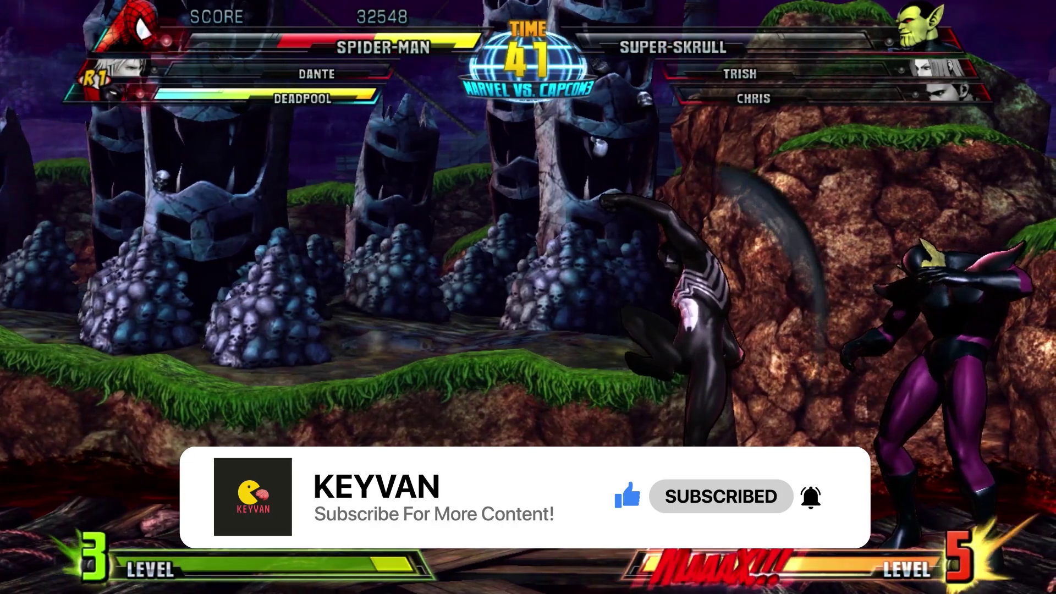